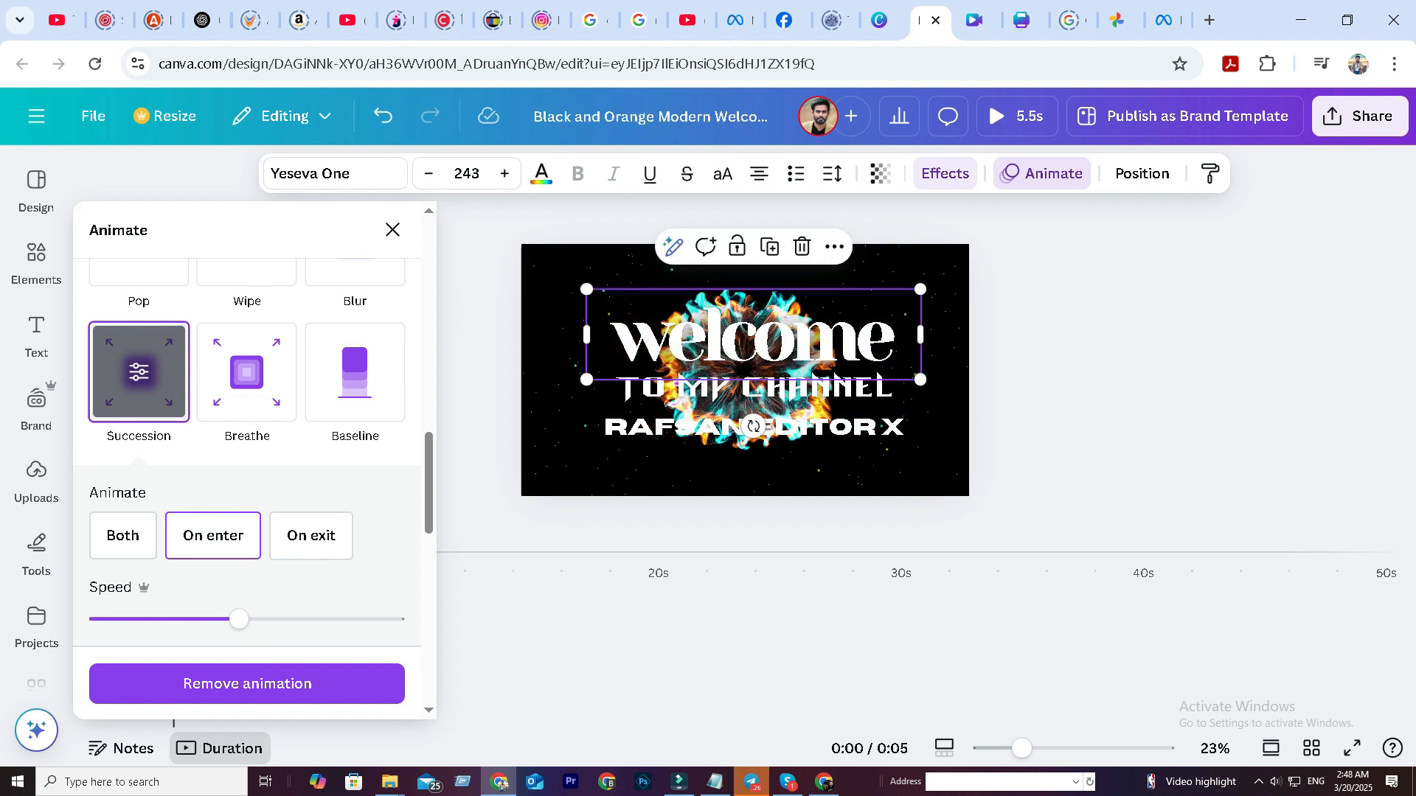
# Preview the Breathe, Tectonic and Stomp animations on the channel name text.
pyautogui.click(754, 388)
pyautogui.click(753, 428)
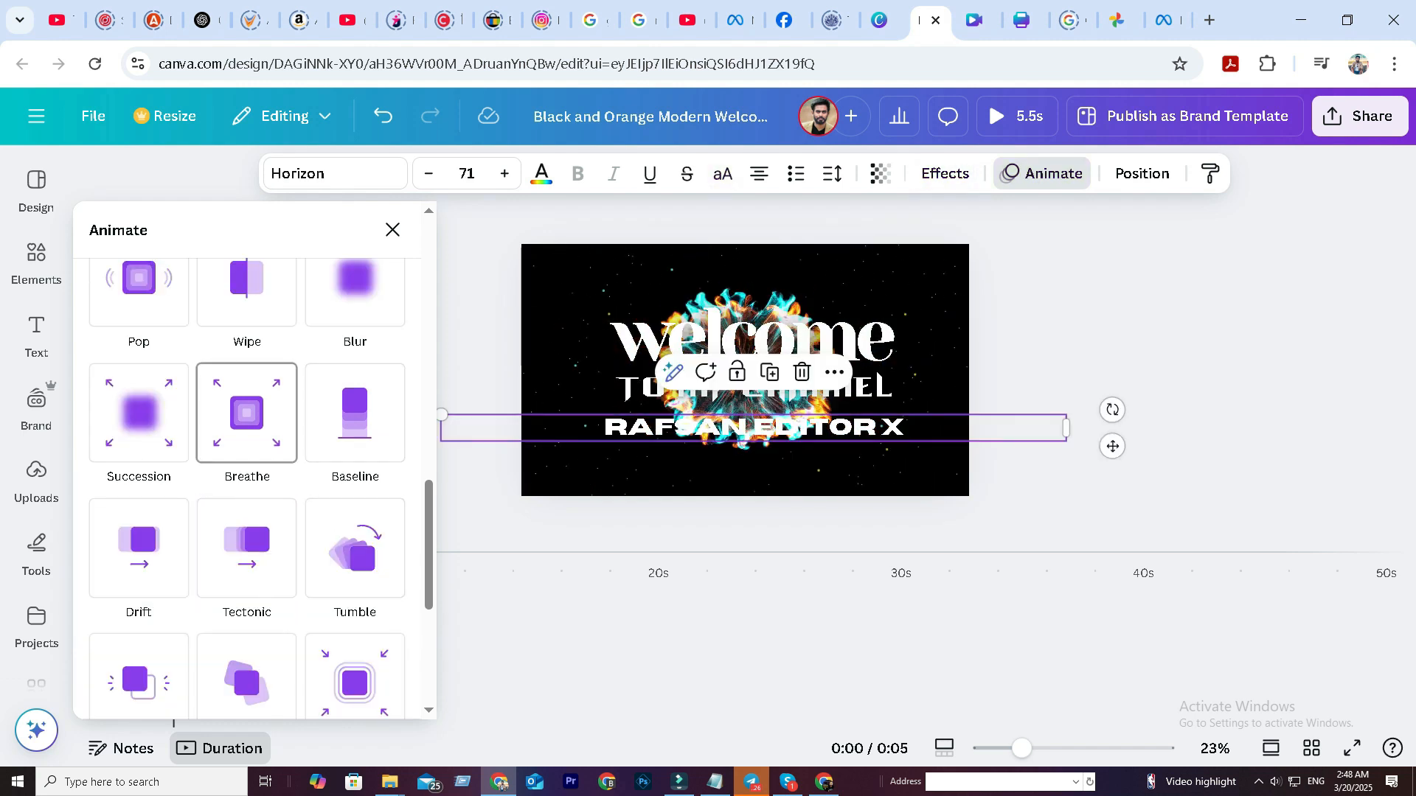
pyautogui.scroll(-1, 247, 442)
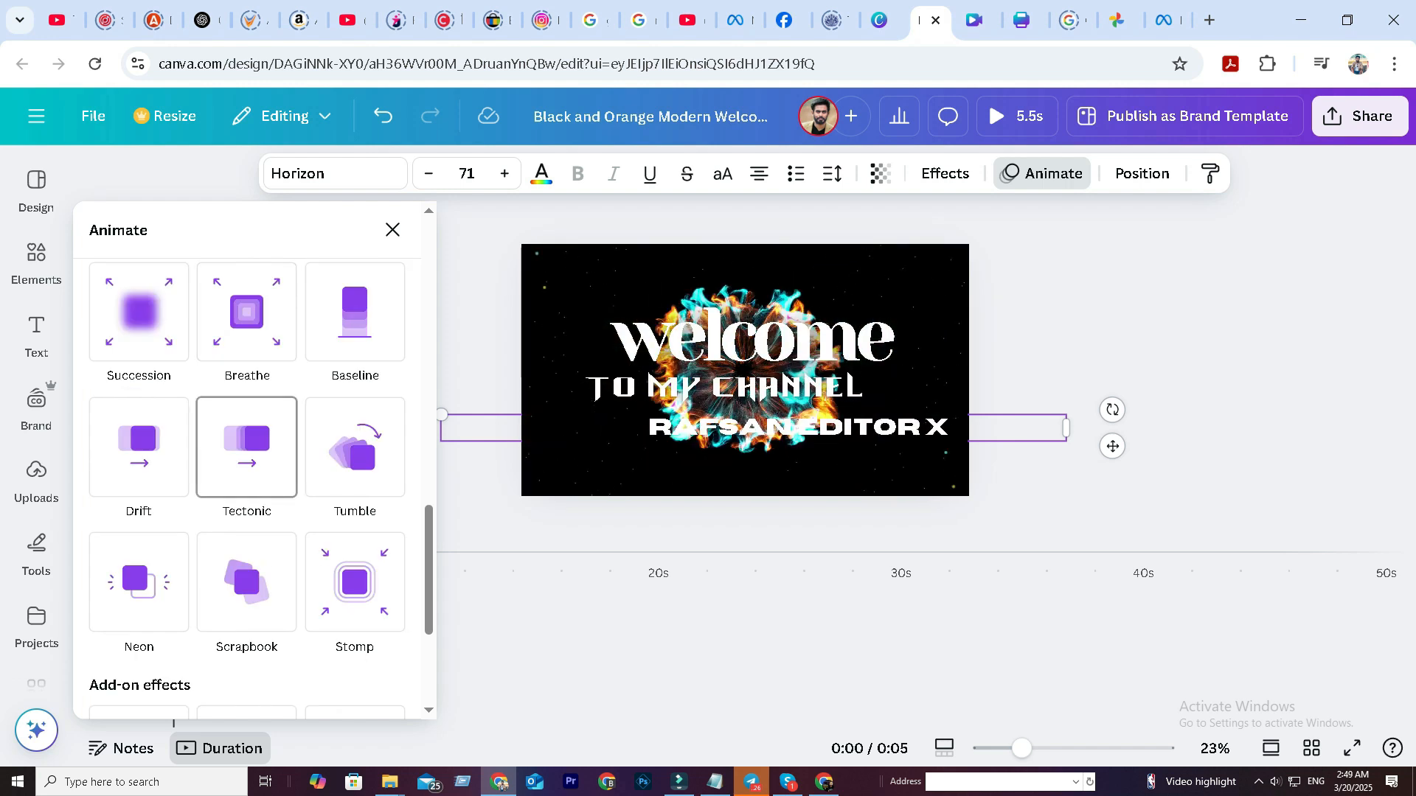
pyautogui.scroll(-1, 247, 398)
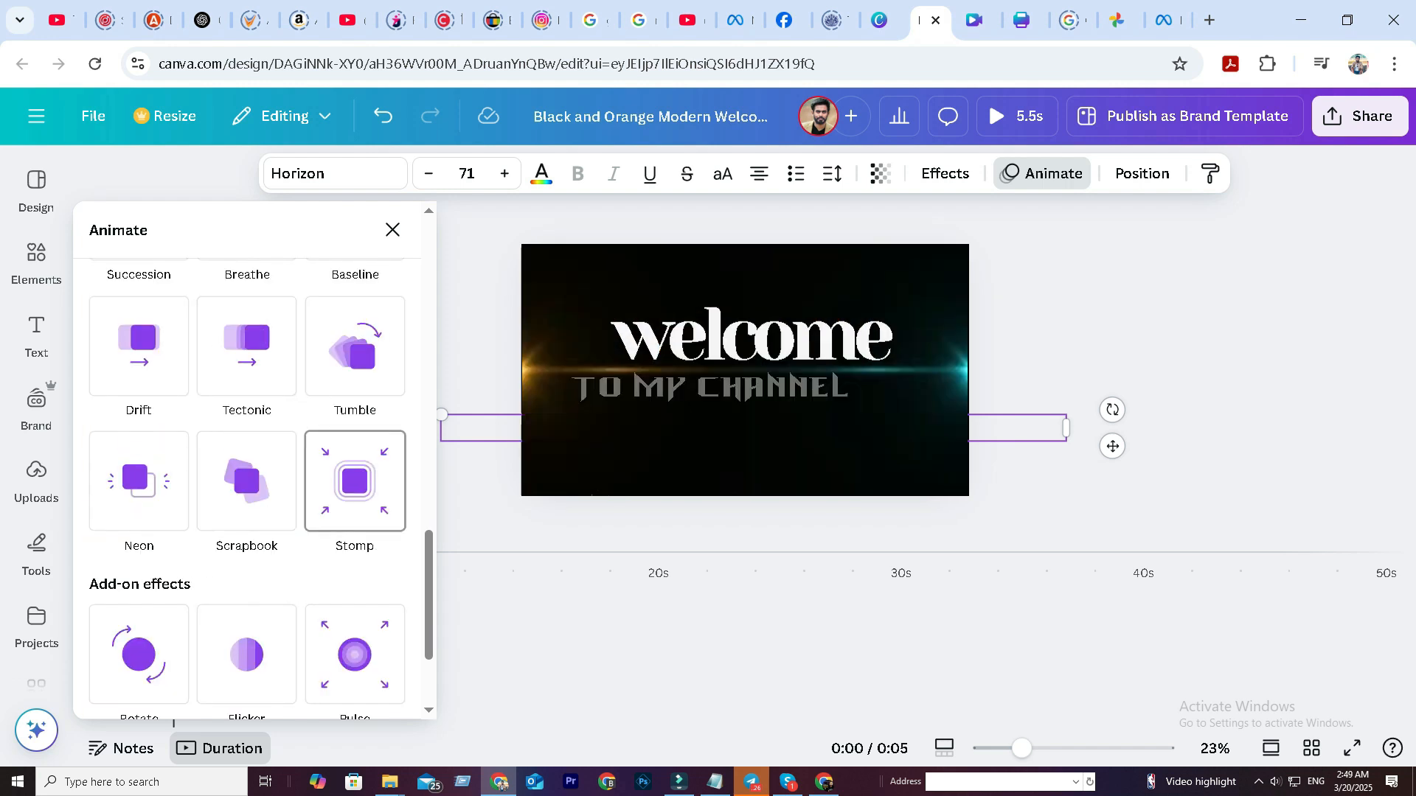
pyautogui.scroll(-1, 247, 472)
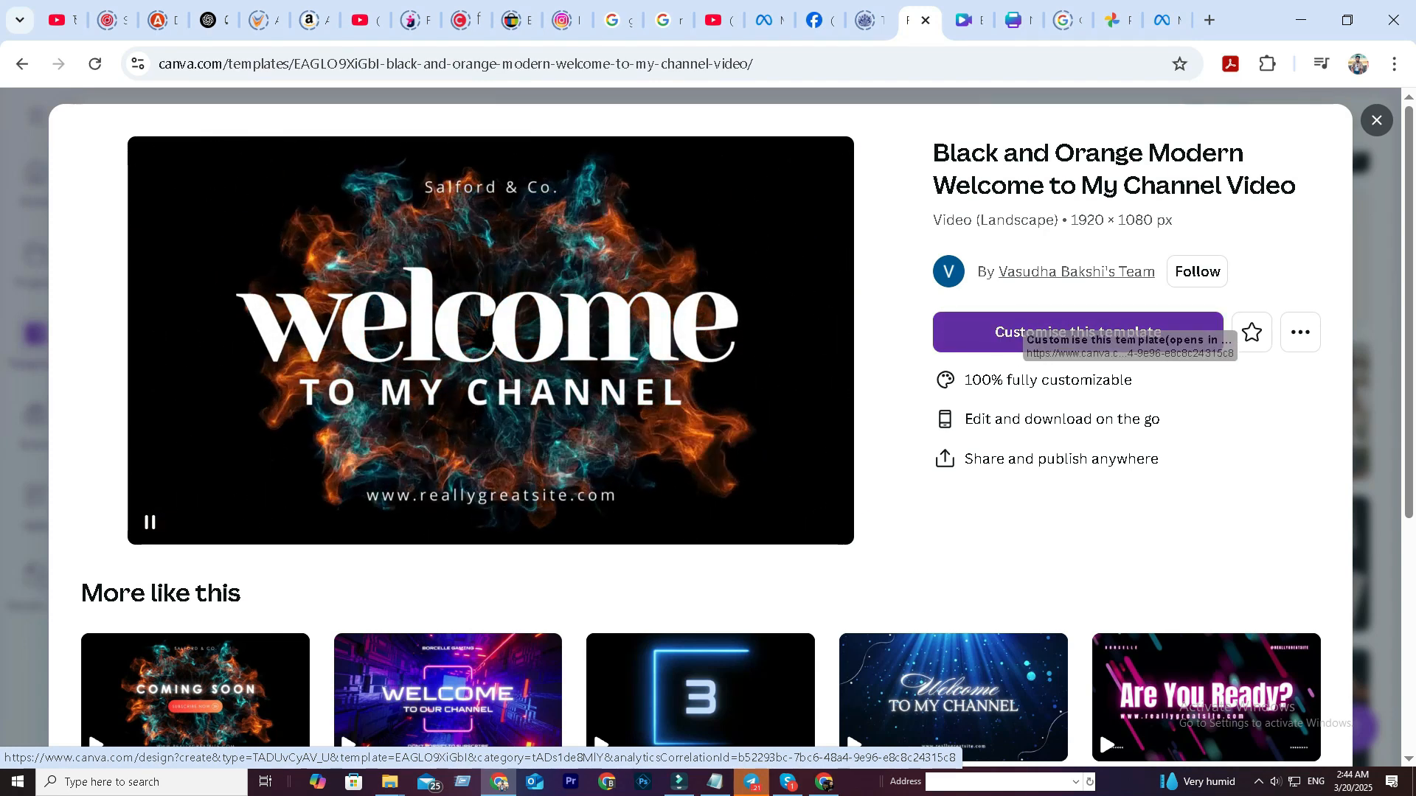
# Open the Black and Orange Modern Welcome to My Channel Video template for customising and scrub its background clip to about 1.1 s.
pyautogui.click(1036, 347)
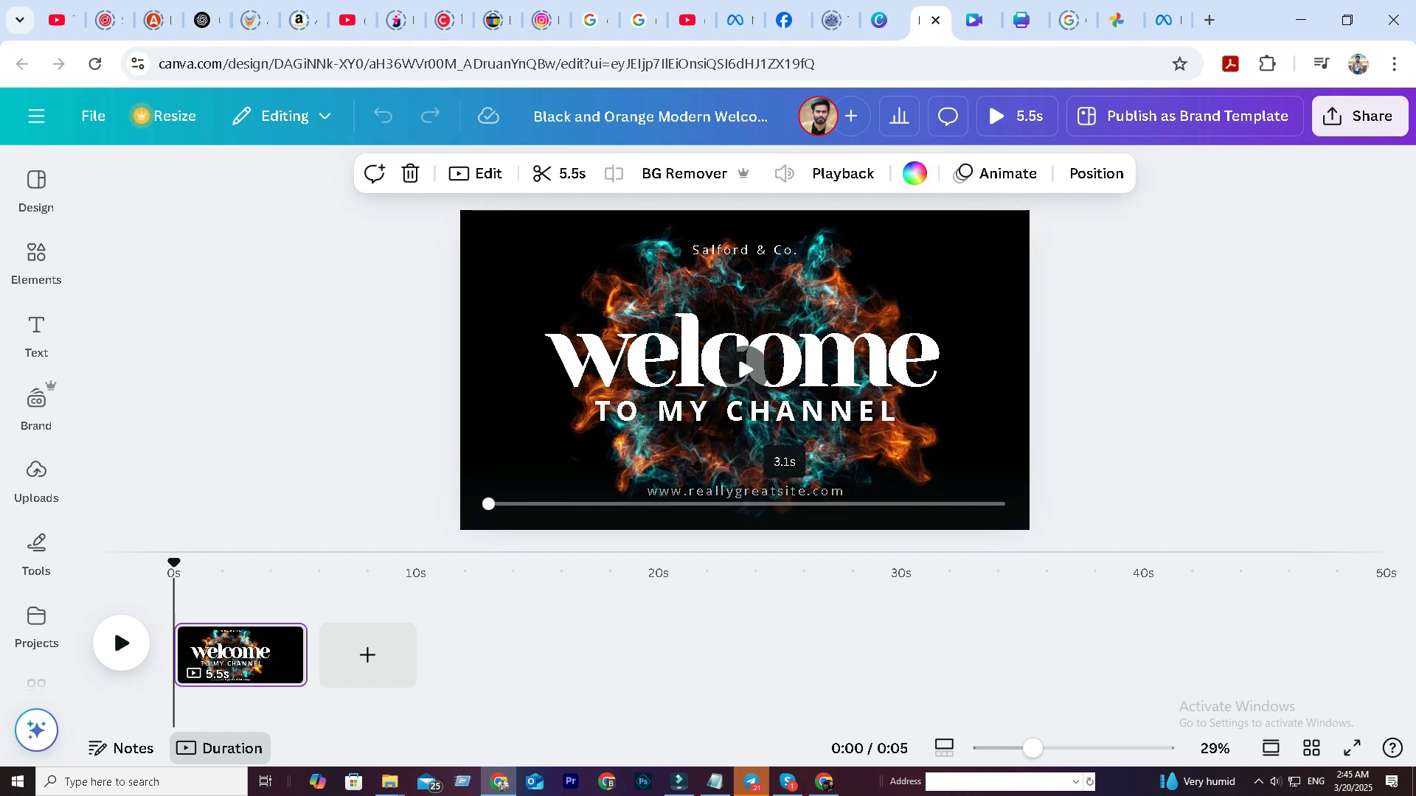
pyautogui.click(787, 504)
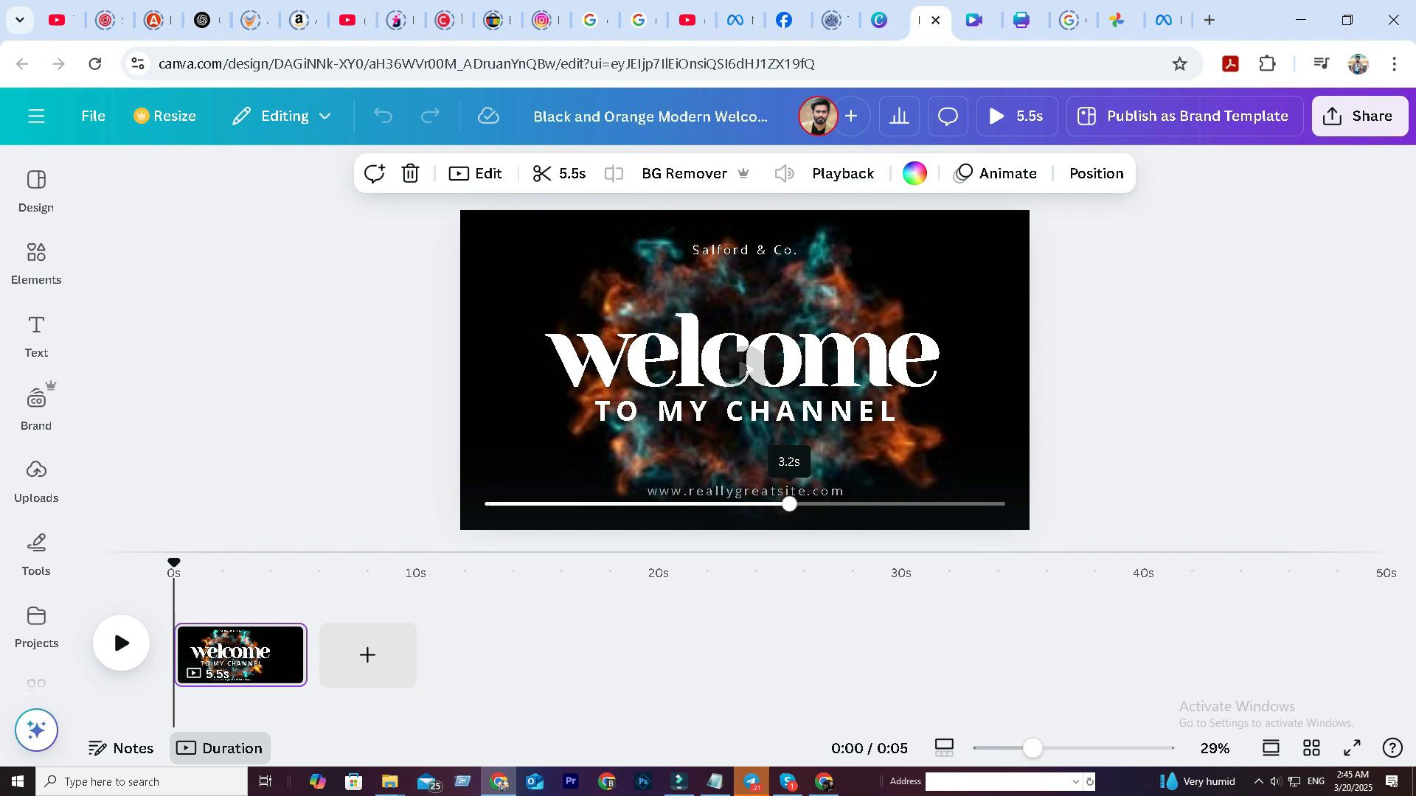
pyautogui.click(596, 505)
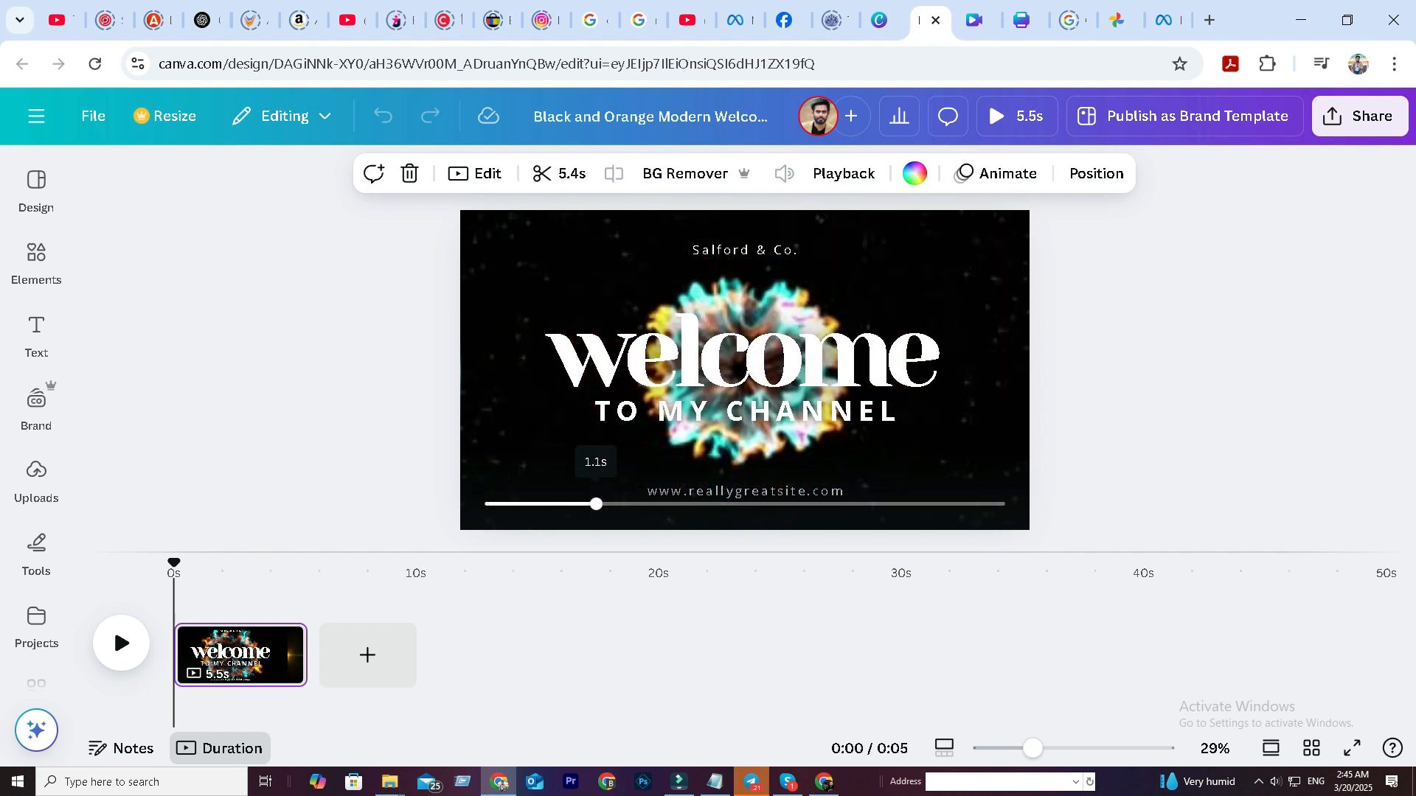
pyautogui.moveTo(1032, 748); pyautogui.dragTo(1022, 748)
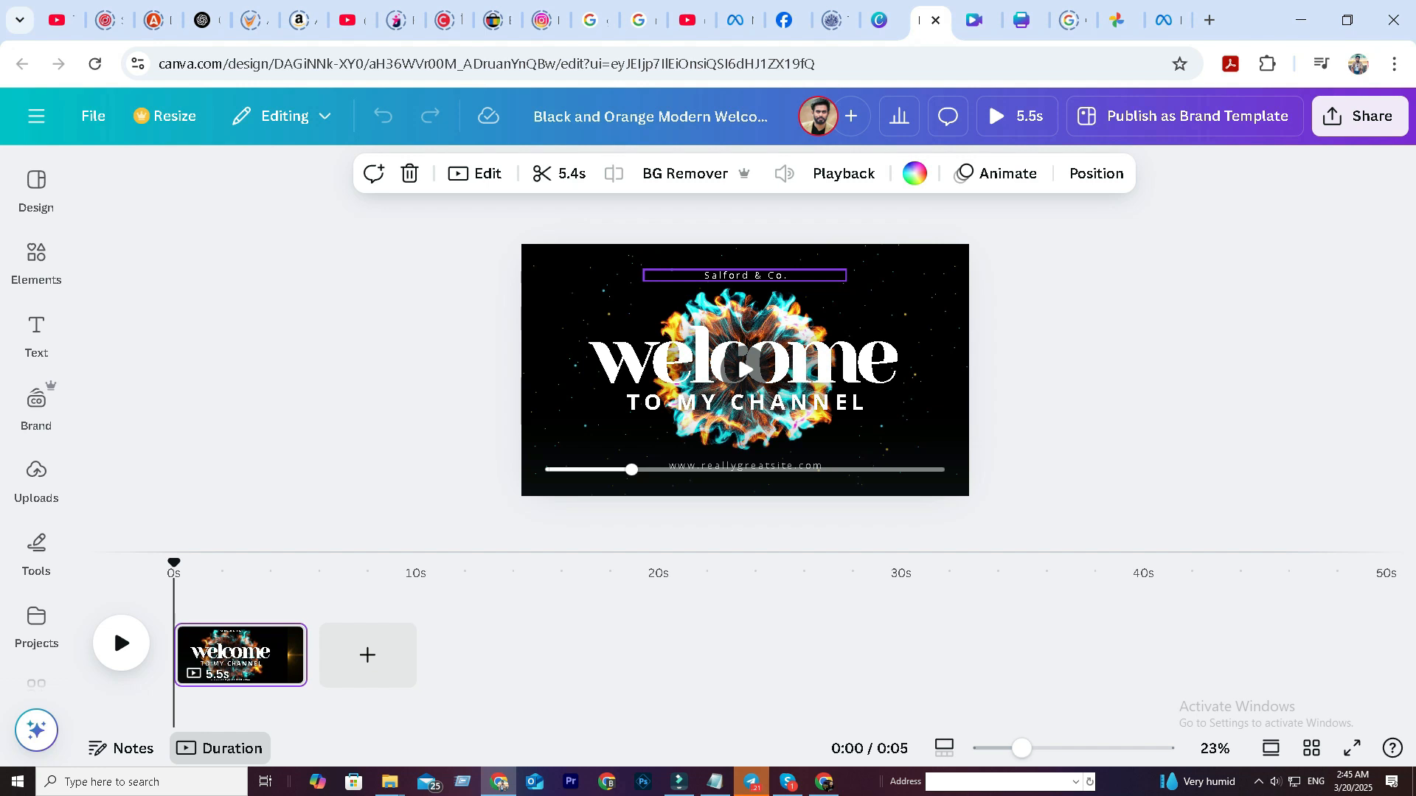
# Move the "Salford & Co." and website lines off the canvas and bring "TO MY CHANNEL" up closer under "welcome".
pyautogui.moveTo(744, 275); pyautogui.dragTo(330, 275)
pyautogui.moveTo(745, 466); pyautogui.dragTo(227, 404)
pyautogui.click(753, 380)
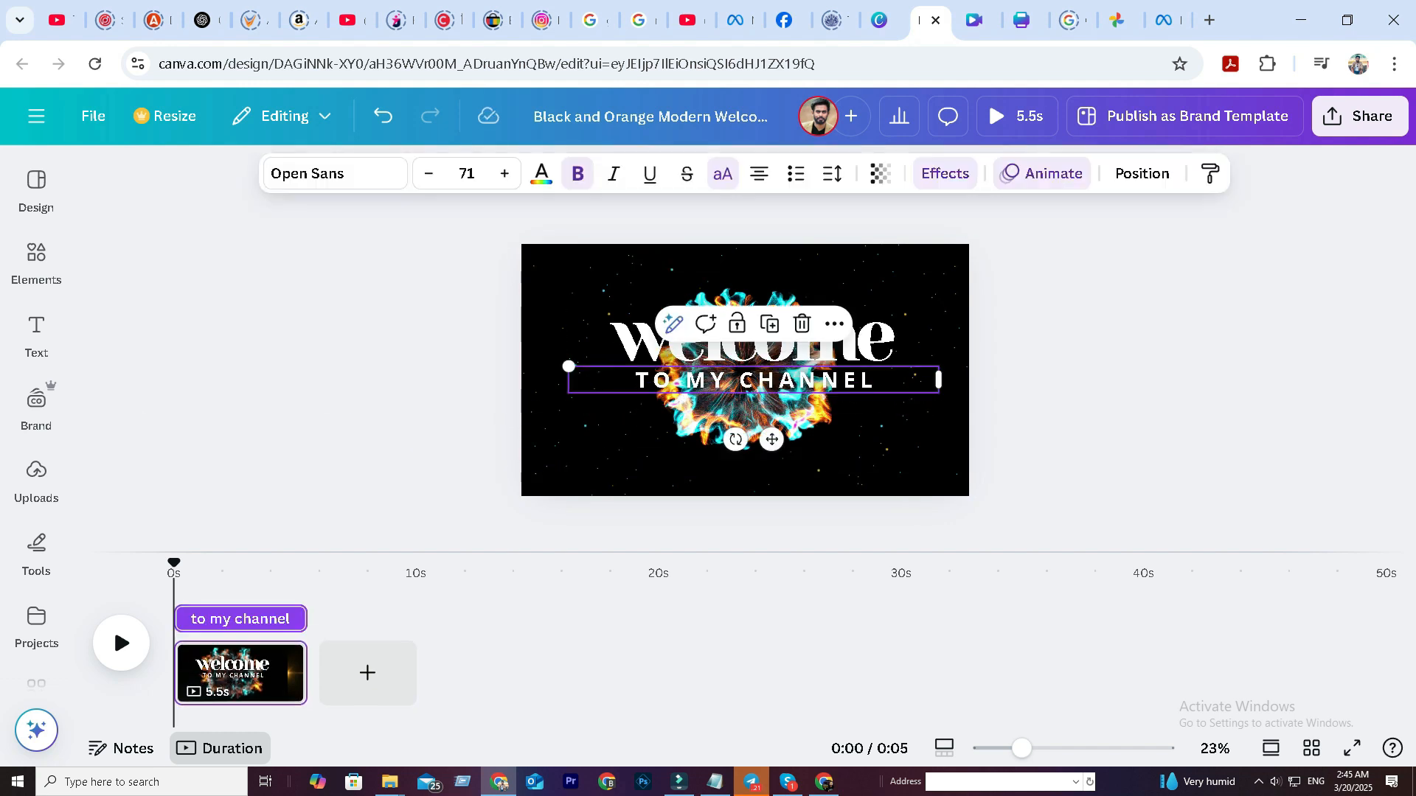
pyautogui.moveTo(753, 380); pyautogui.dragTo(753, 383)
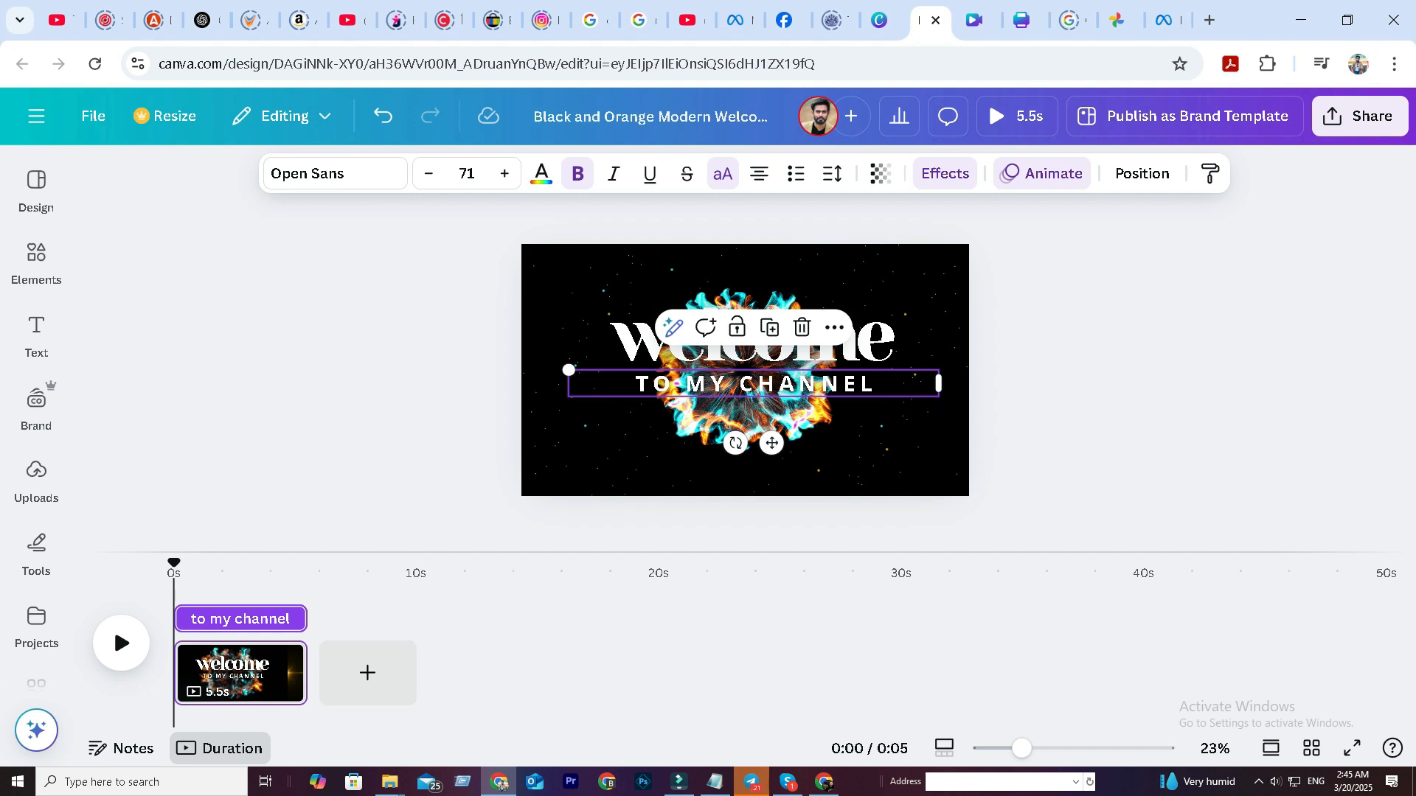
# Add a Title text box, enlarge it to about size 88.6 and centre it near the lower edge of the canvas.
pyautogui.click(36, 332)
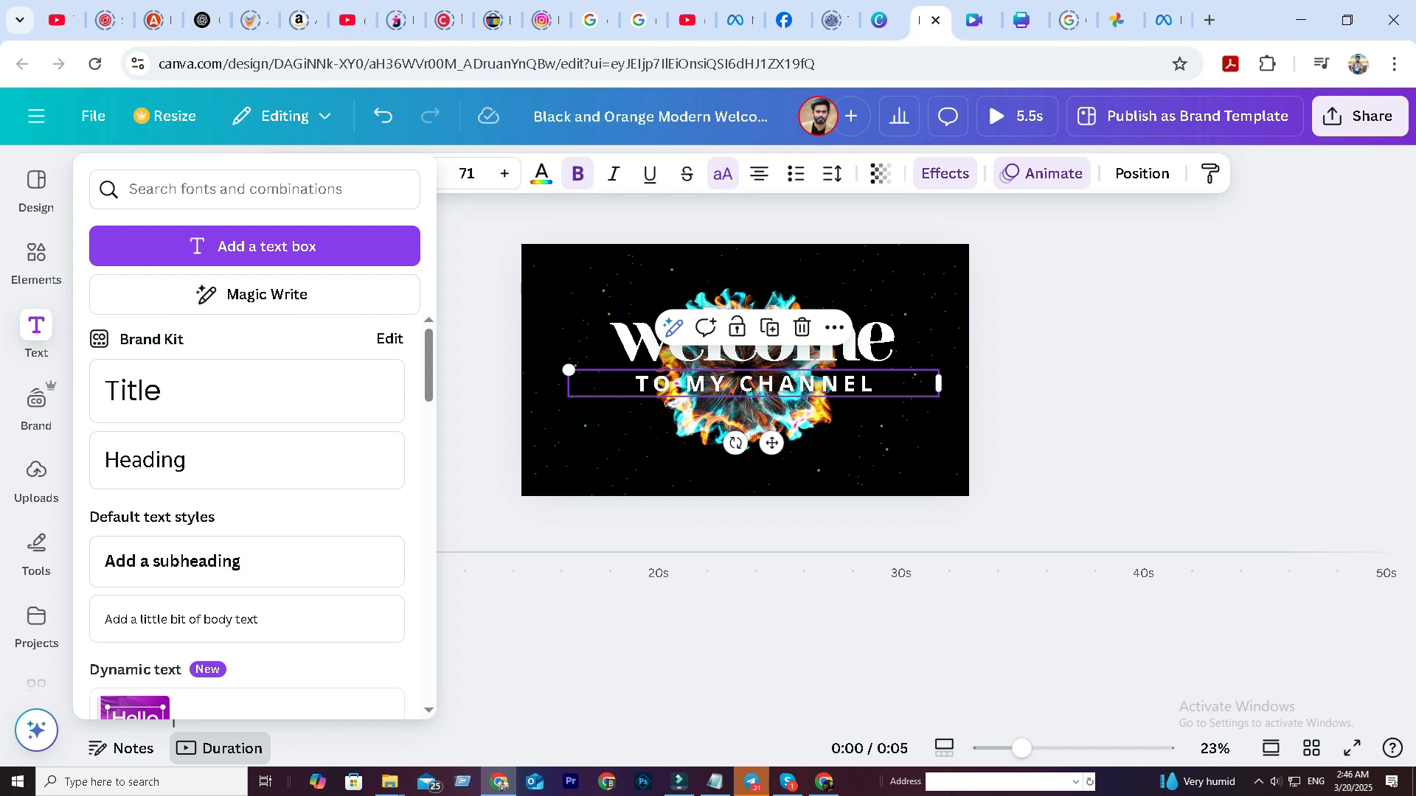
pyautogui.click(247, 391)
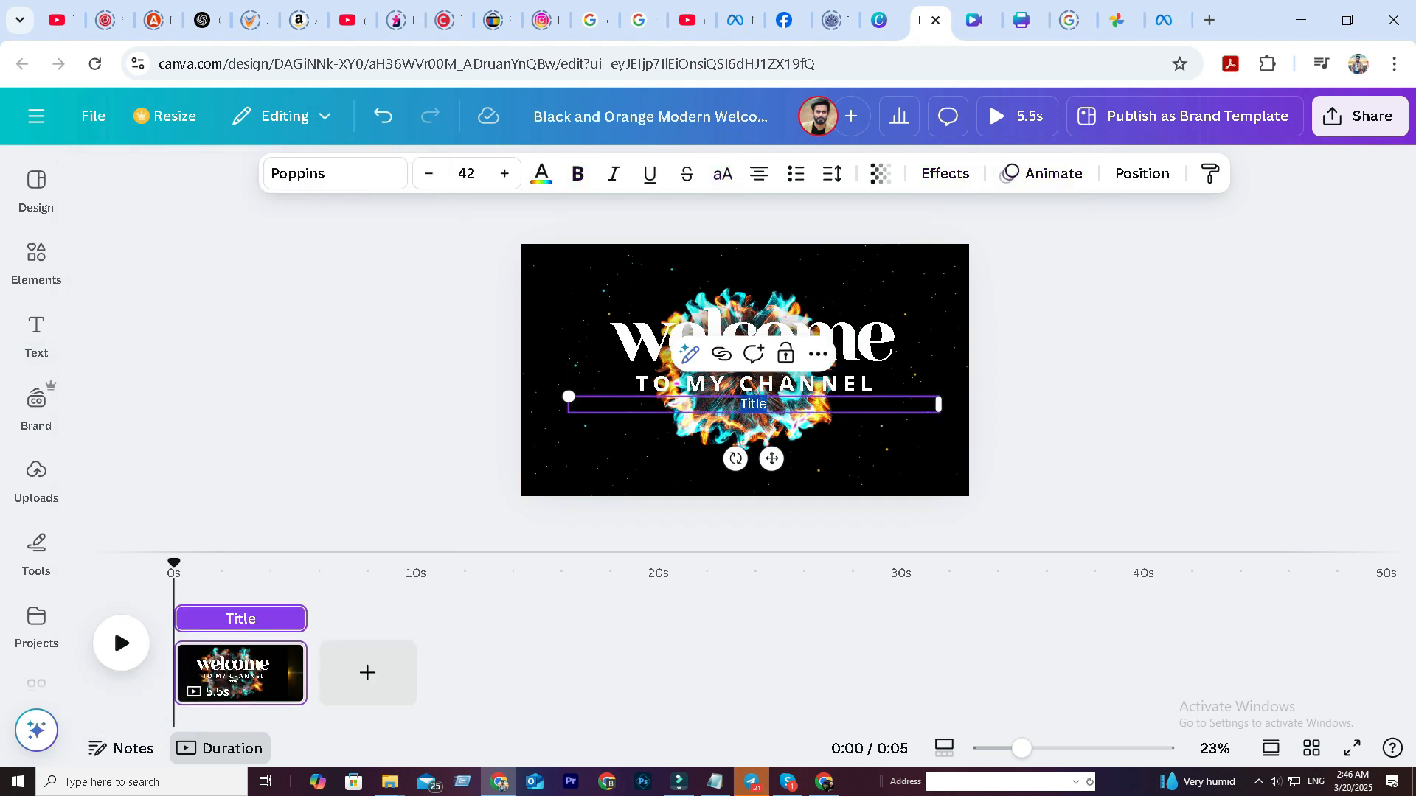
pyautogui.moveTo(568, 396); pyautogui.dragTo(159, 379)
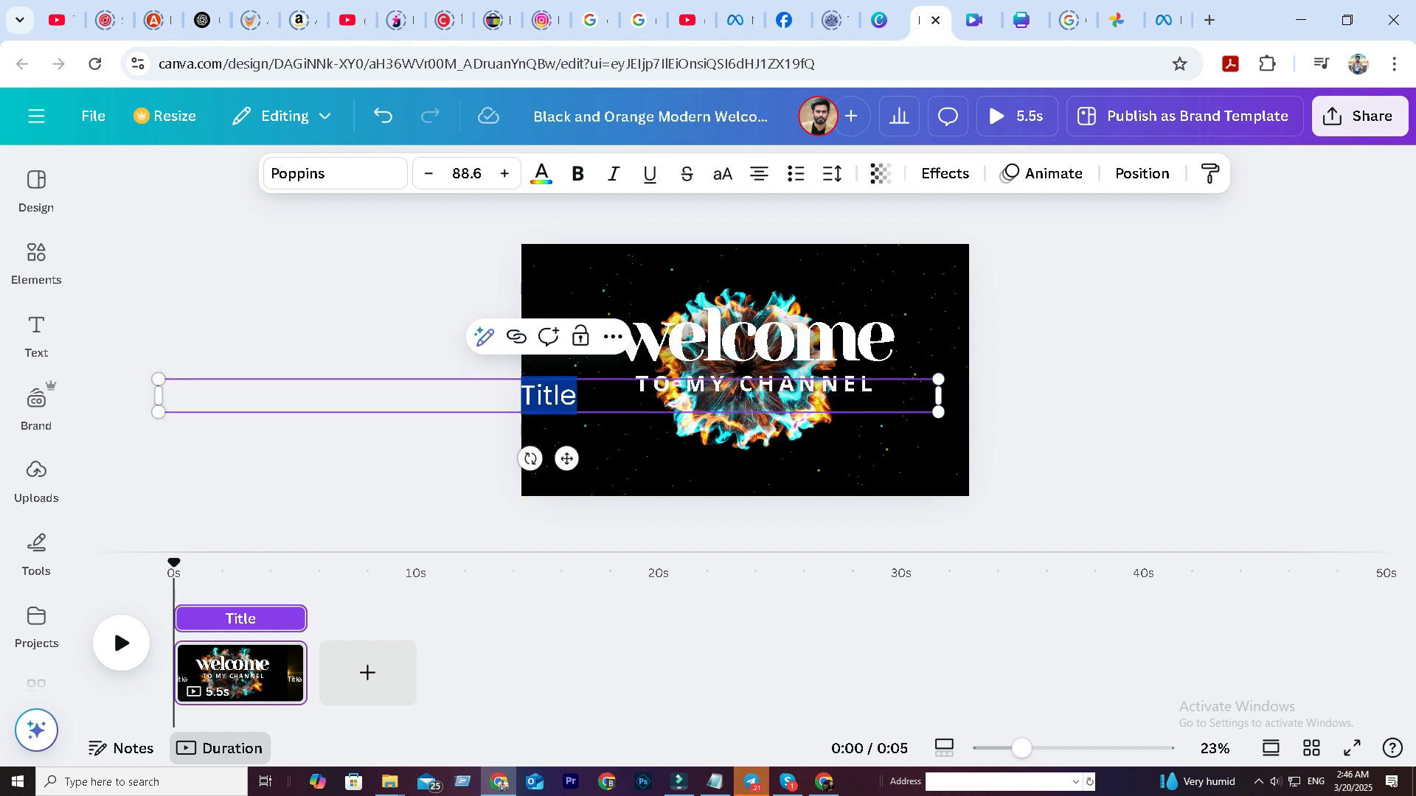
pyautogui.click(744, 443)
pyautogui.click(547, 396)
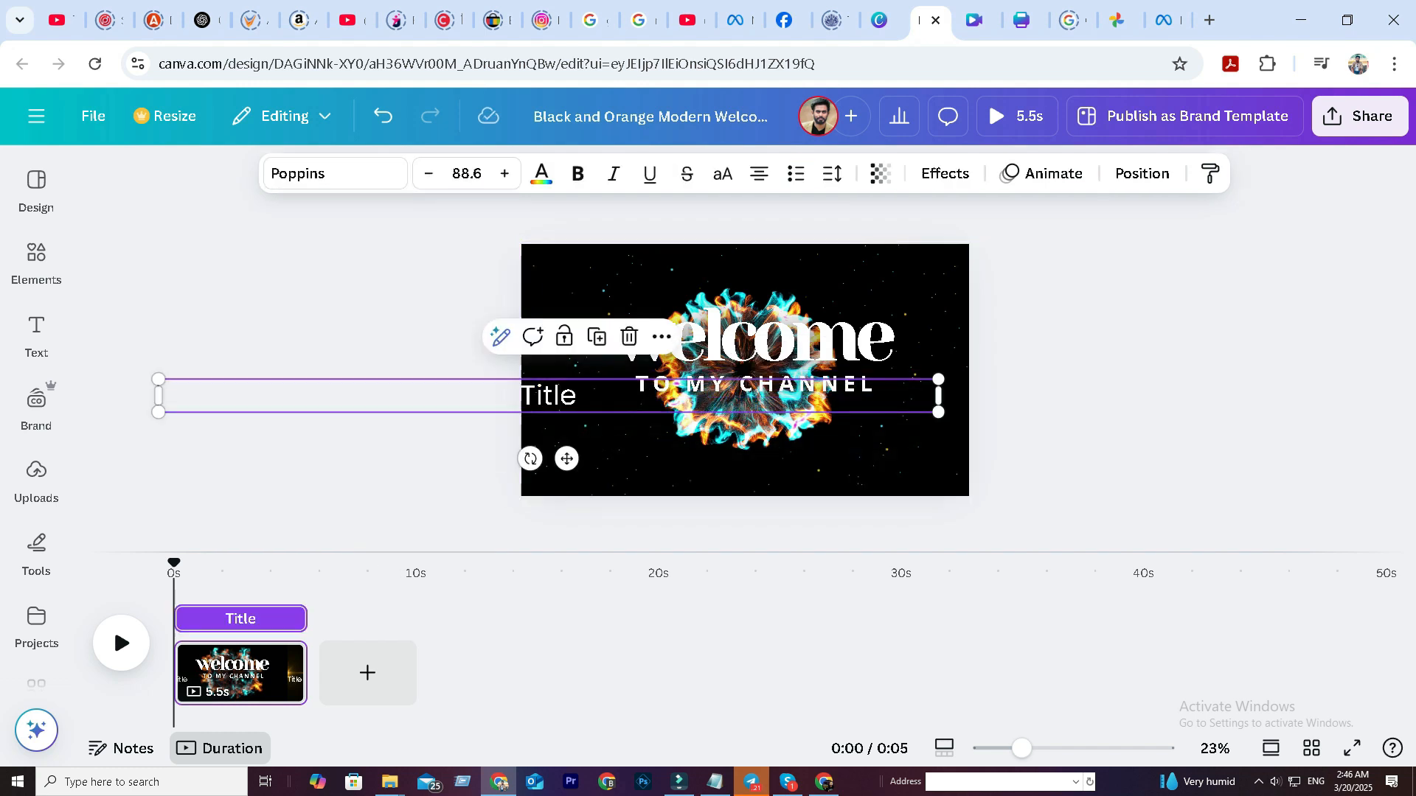
pyautogui.moveTo(548, 395); pyautogui.dragTo(745, 454)
# Replace the placeholder in the new title box with the channel name in capitals.
pyautogui.doubleClick(745, 454)
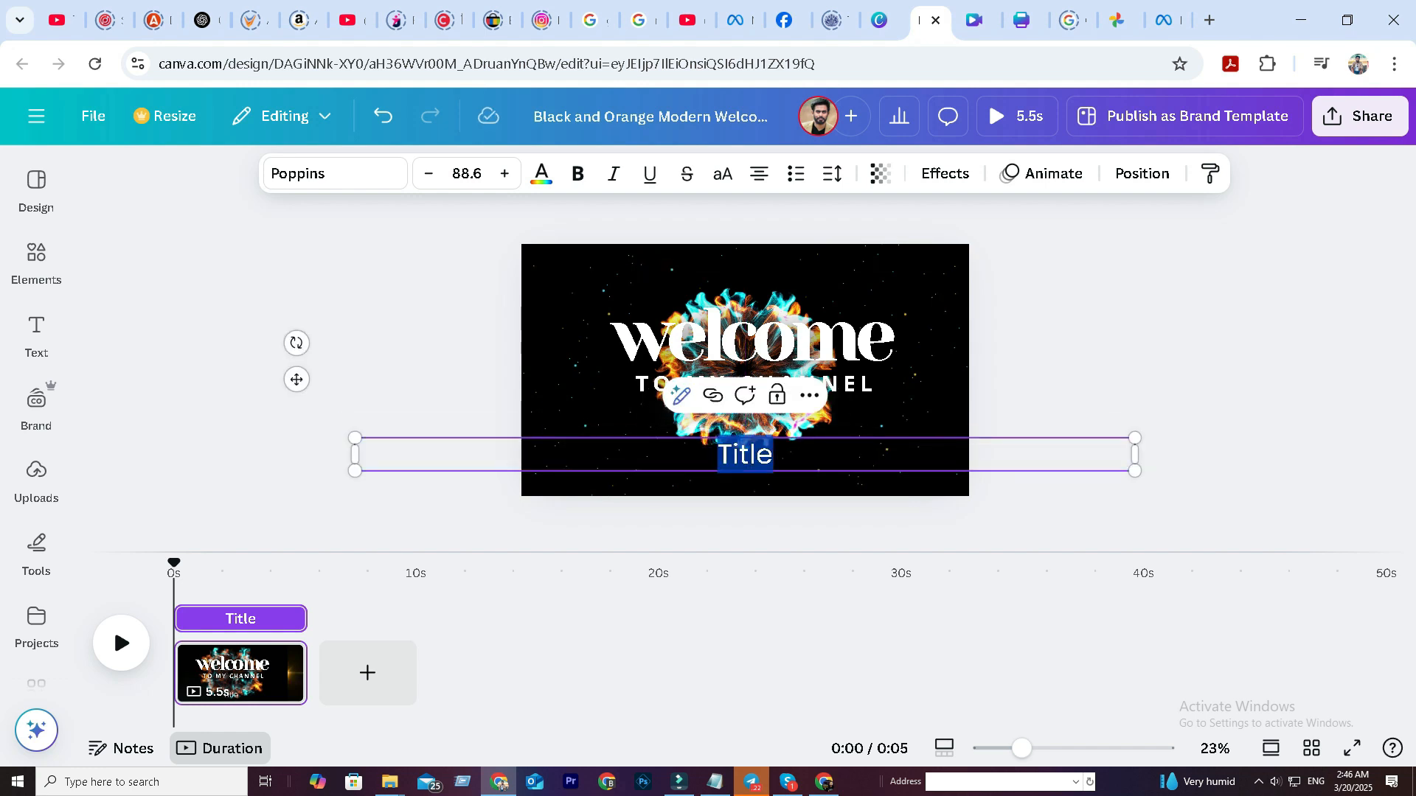
pyautogui.press('BackSpace')
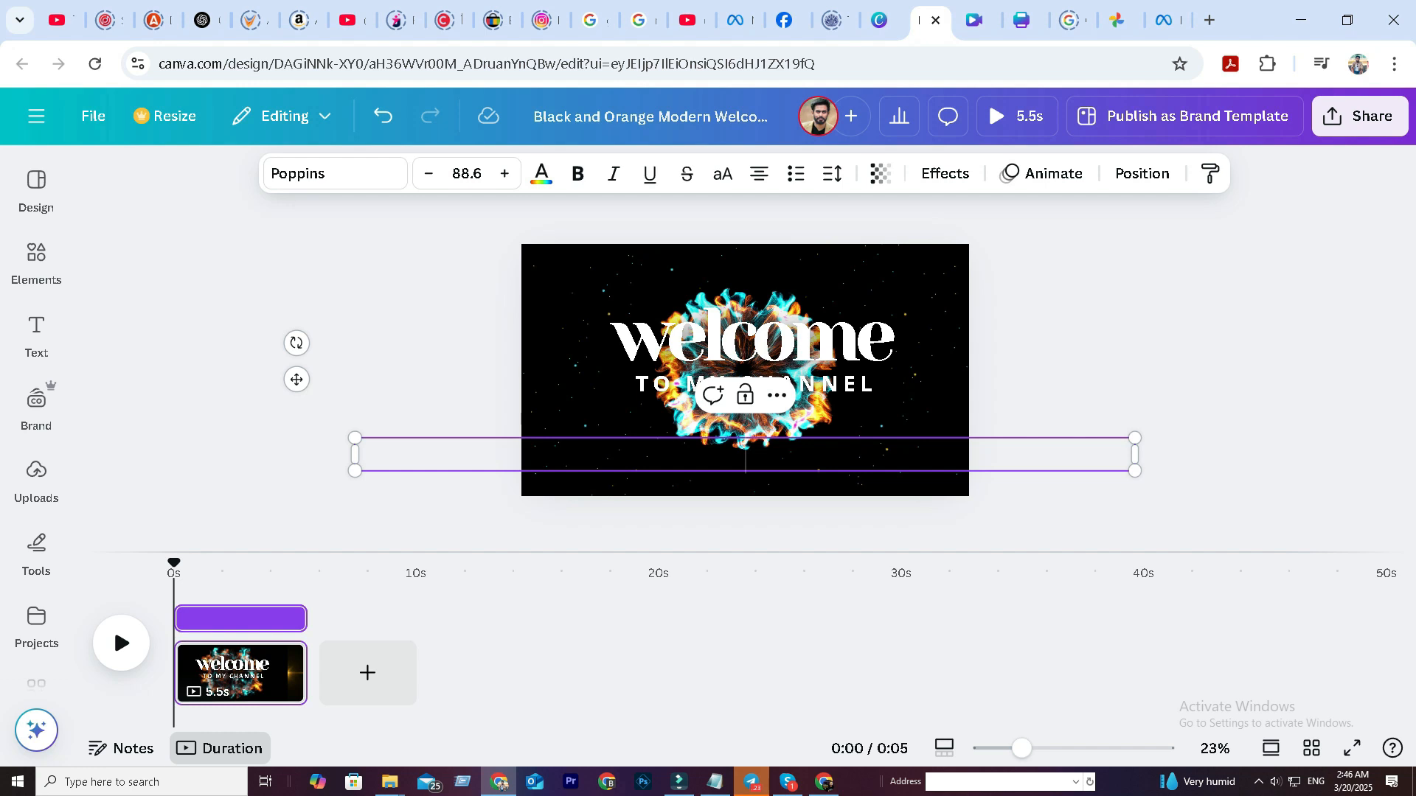
pyautogui.write('Rrr')
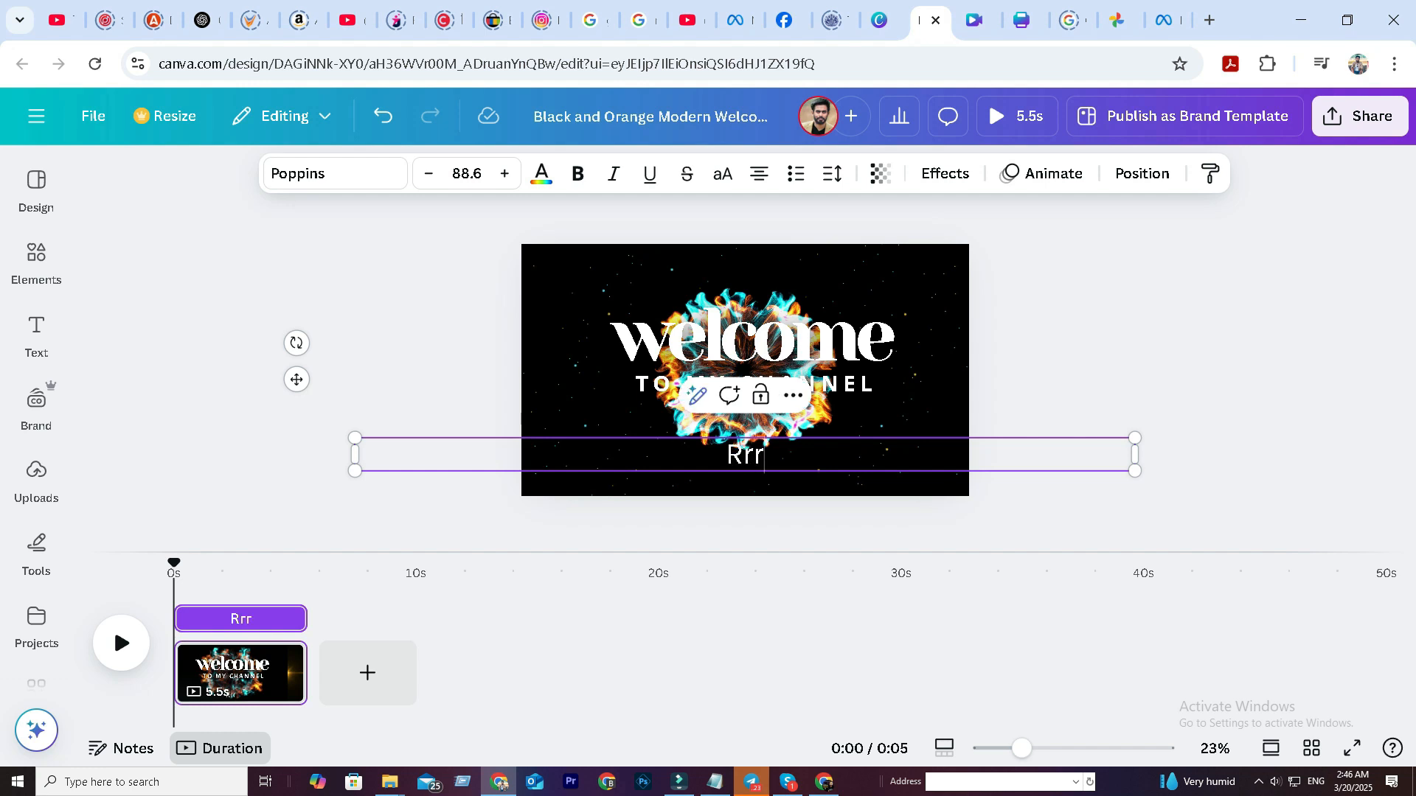
pyautogui.press('BackSpace')
pyautogui.press('BackSpace')
pyautogui.write('AFSAN EDITOR')
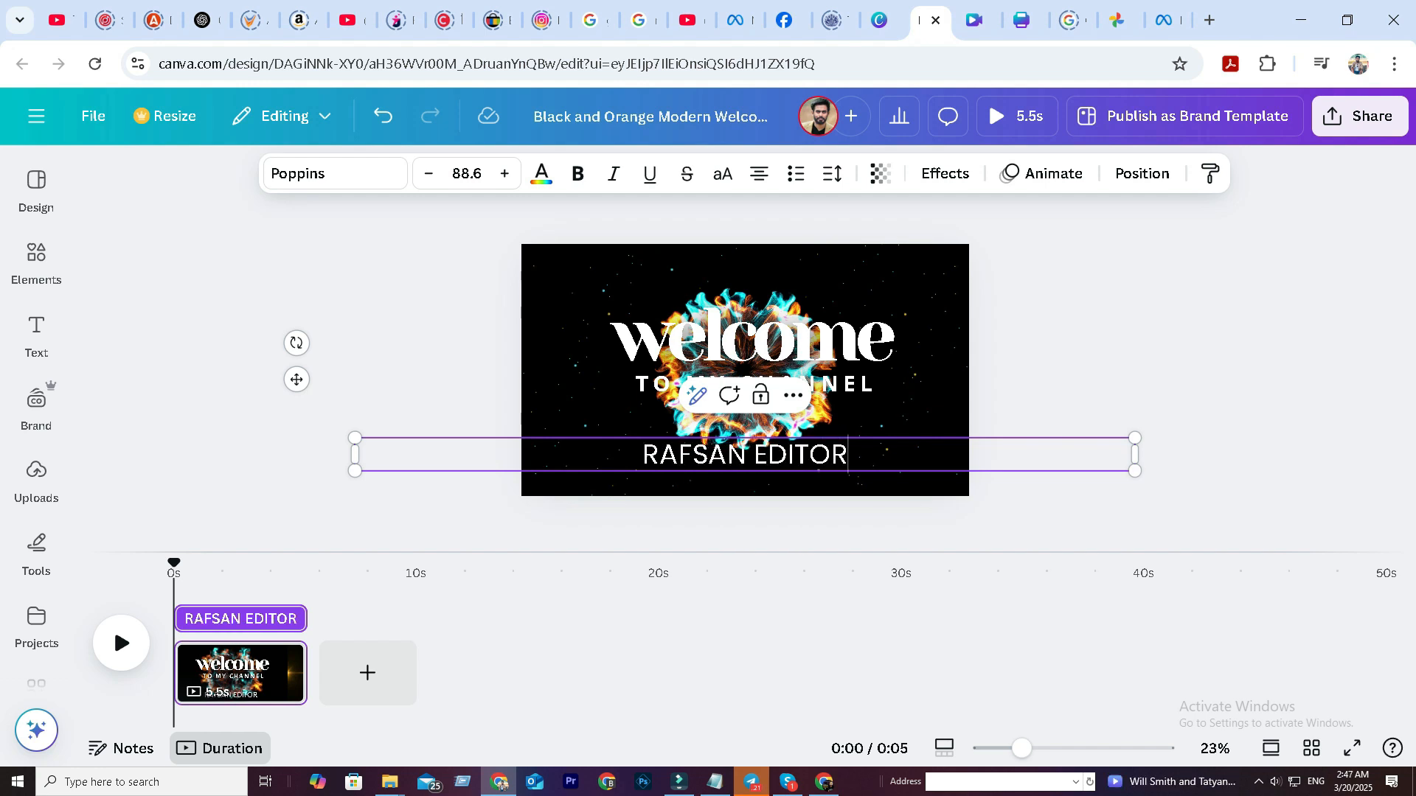
pyautogui.write(' X')
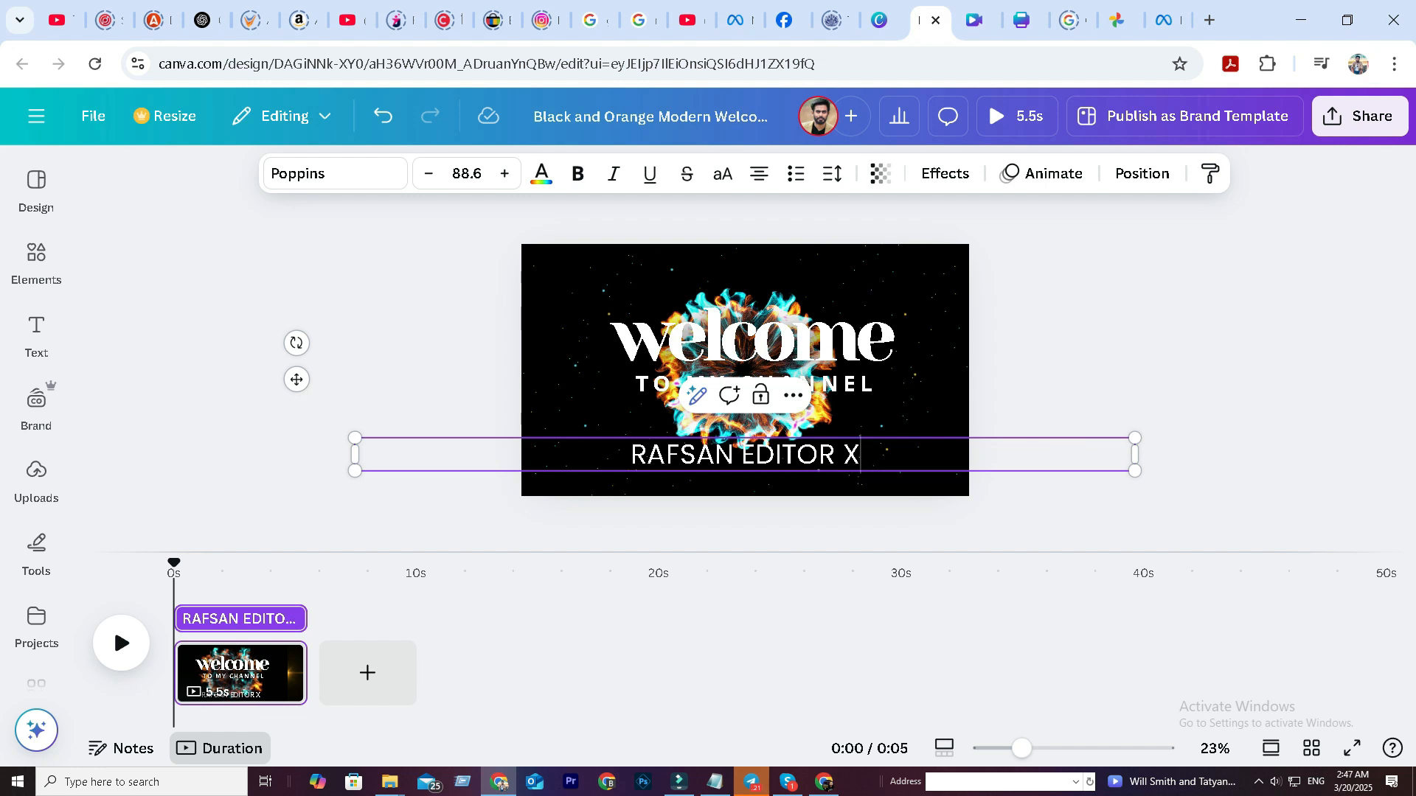
pyautogui.click(853, 420)
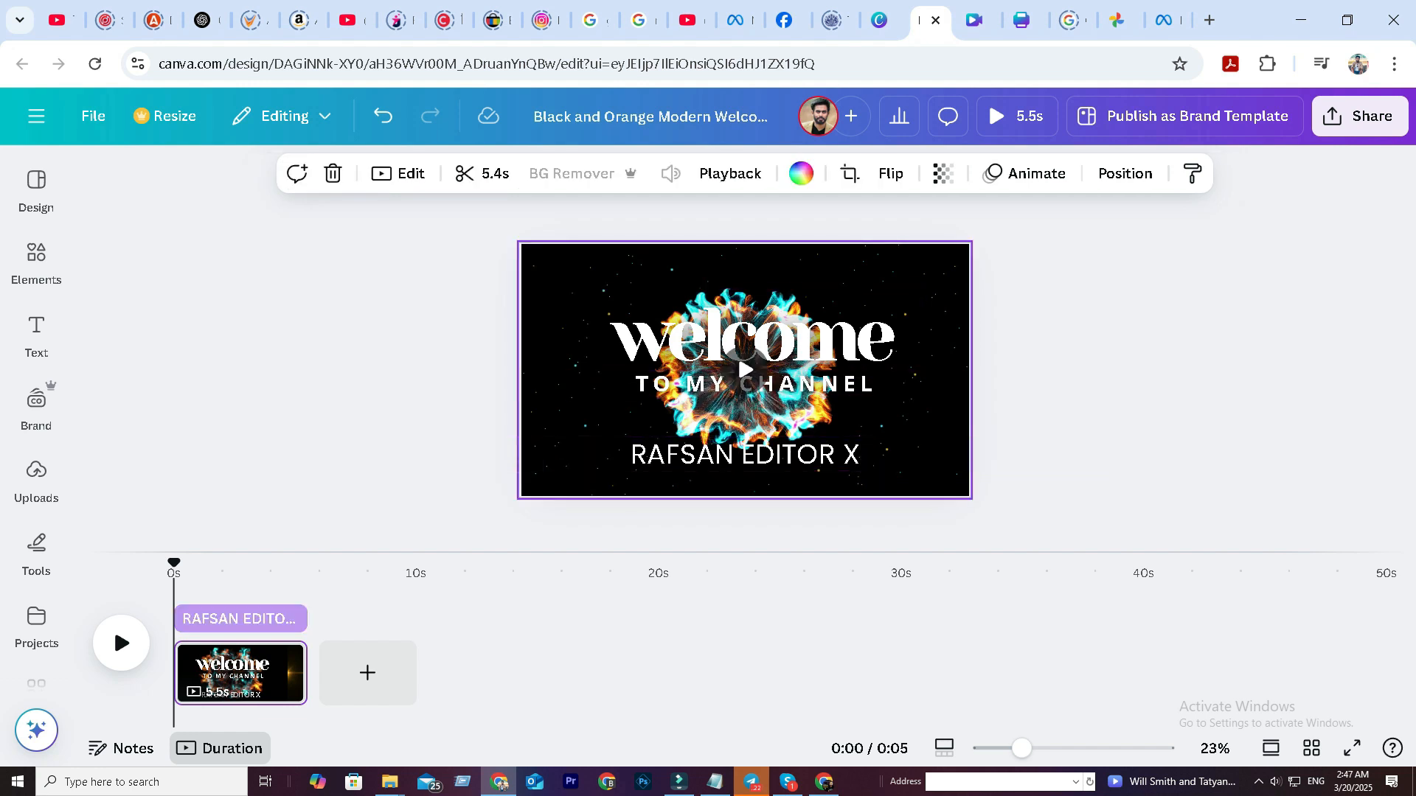
# Set the channel name's font to Horizon, then shrink it to size 71 and place it just below "TO MY CHANNEL".
pyautogui.click(817, 455)
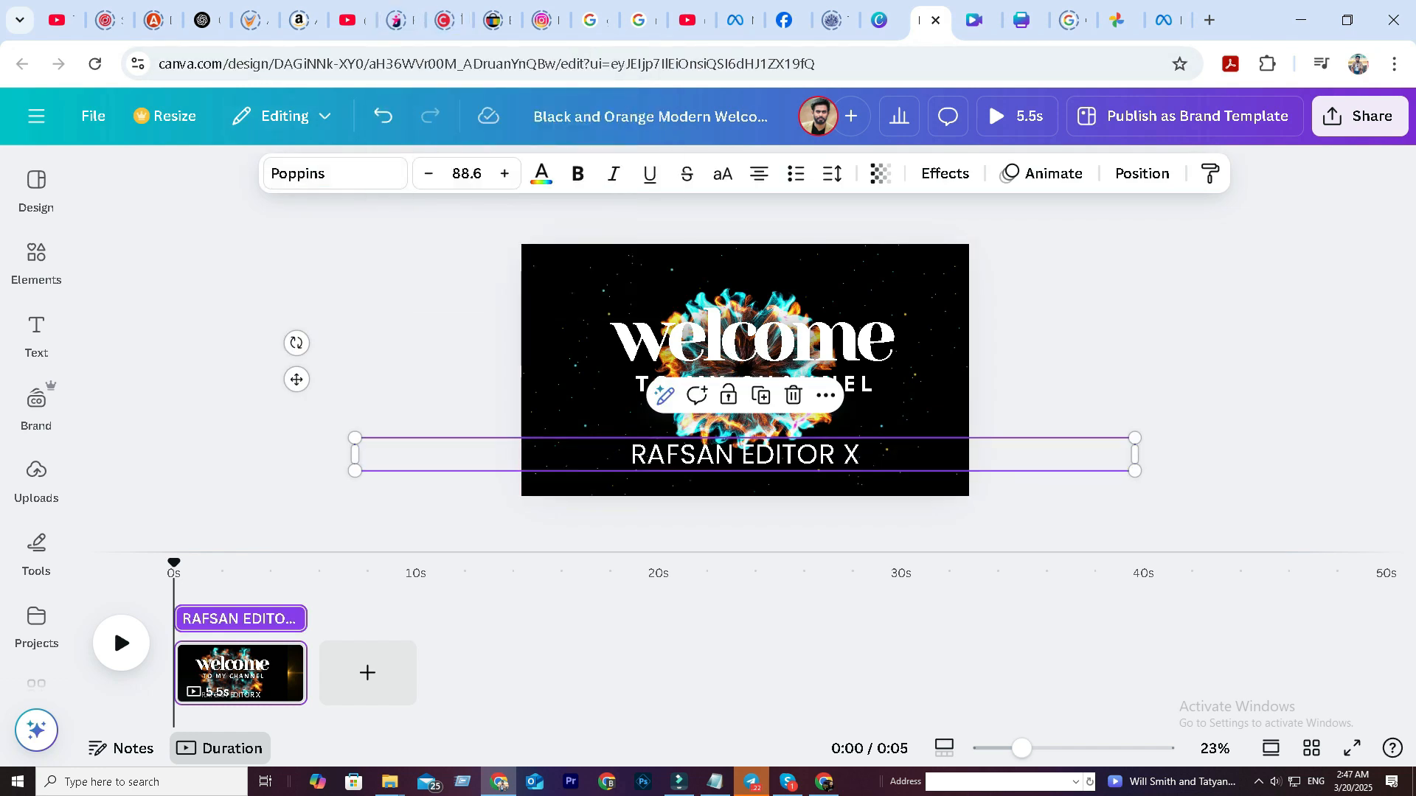
pyautogui.click(332, 174)
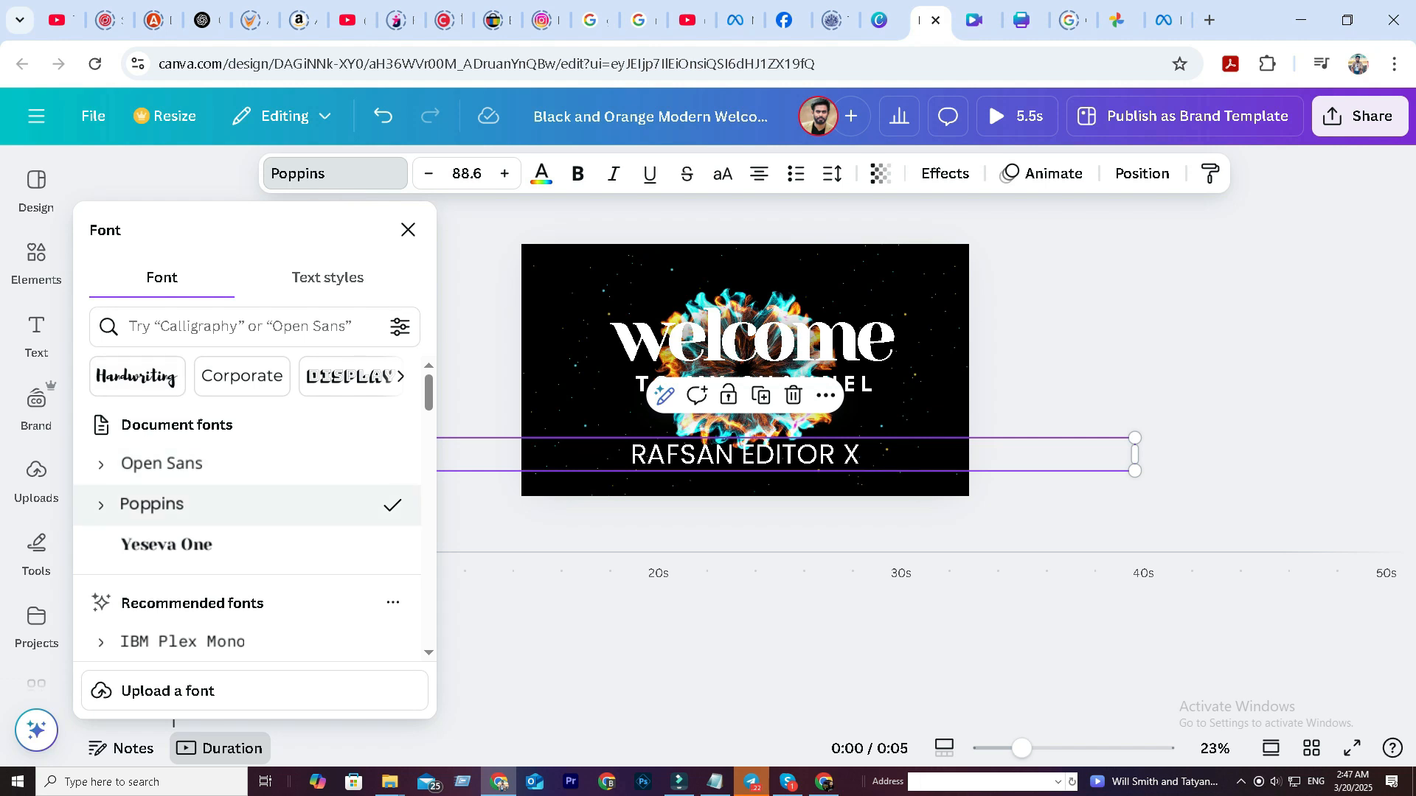
pyautogui.scroll(-4, 243, 461)
pyautogui.click(174, 459)
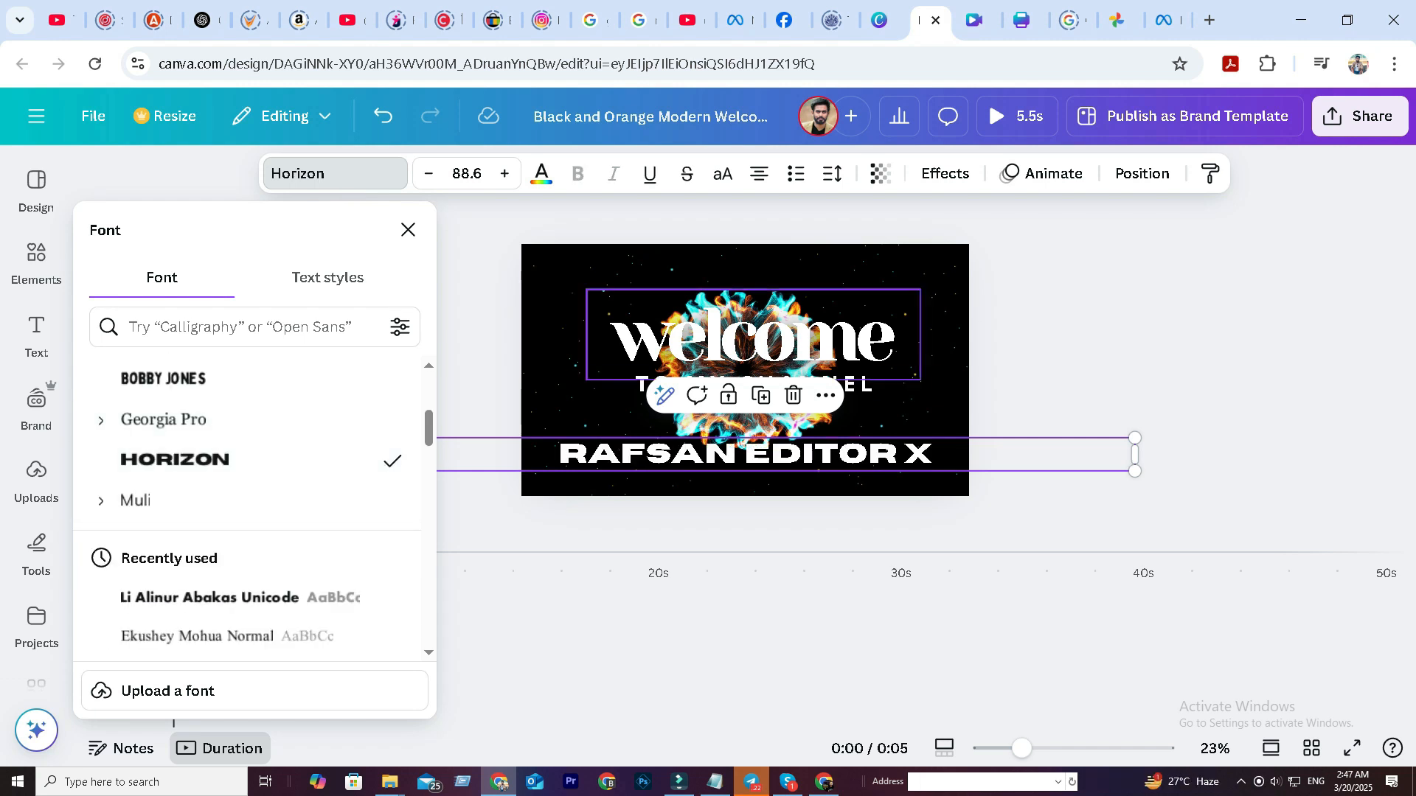
pyautogui.moveTo(1134, 438); pyautogui.dragTo(978, 445)
pyautogui.moveTo(738, 457); pyautogui.dragTo(809, 409)
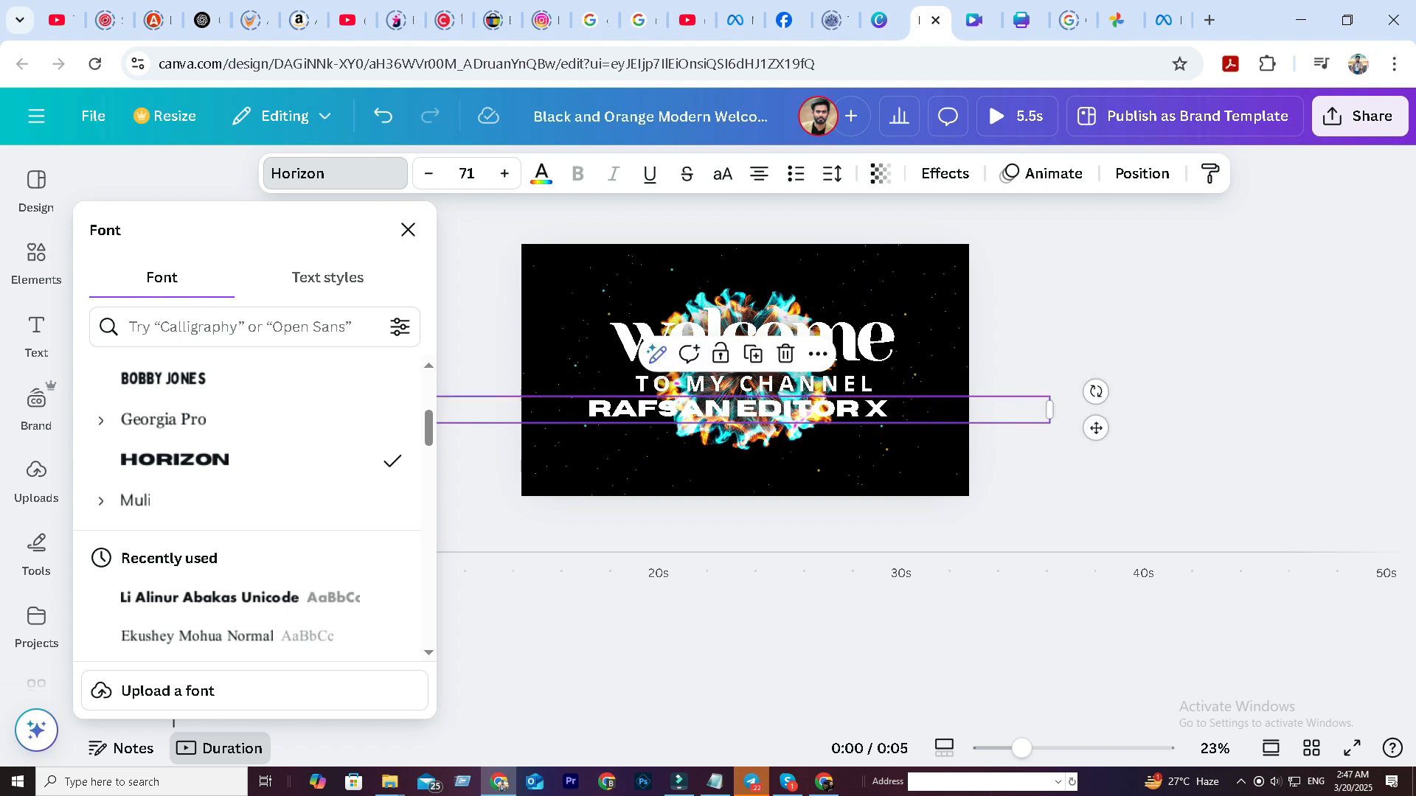
# Change the font of the "TO MY CHANNEL" line to Daredevil.
pyautogui.click(806, 384)
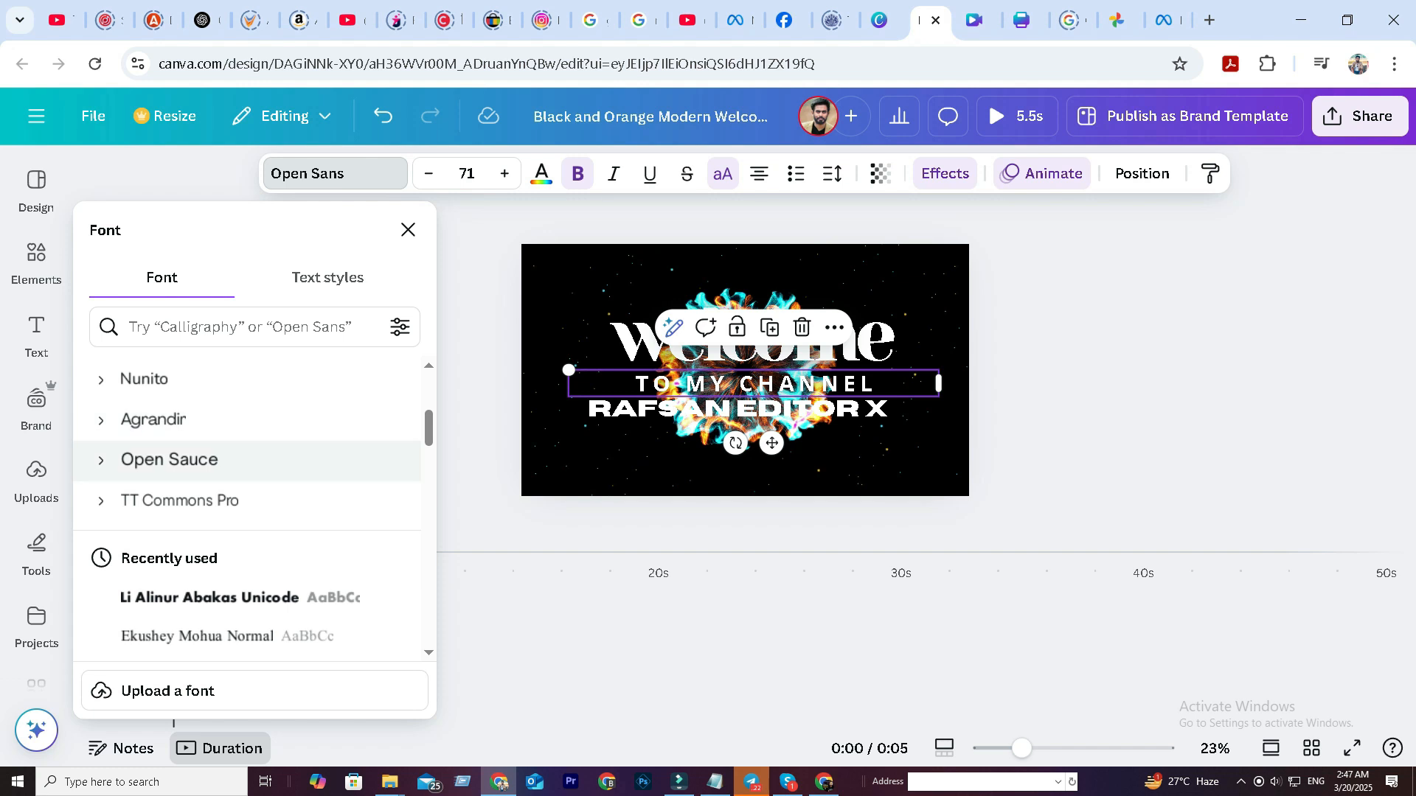
pyautogui.scroll(-3, 243, 479)
pyautogui.scroll(-10, 247, 531)
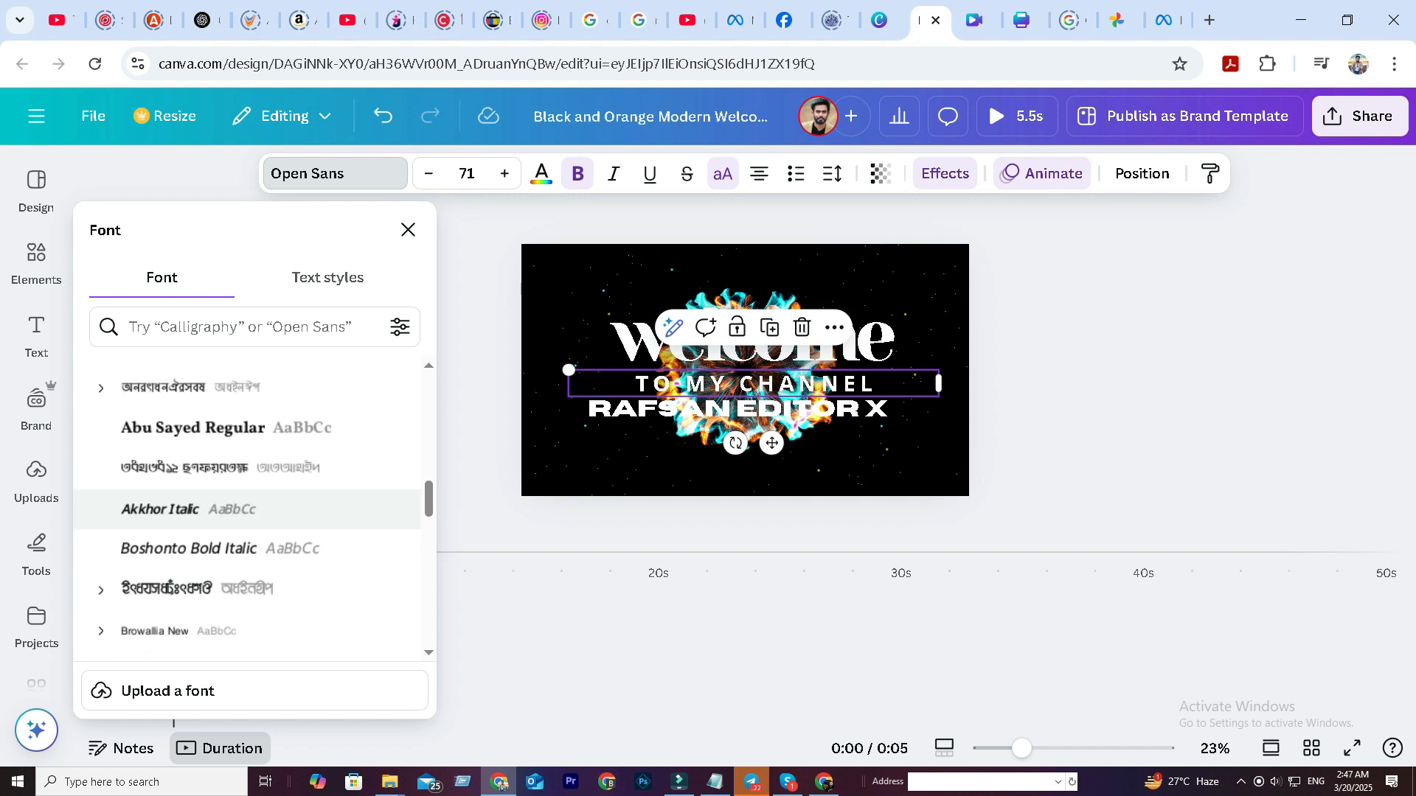
pyautogui.click(221, 588)
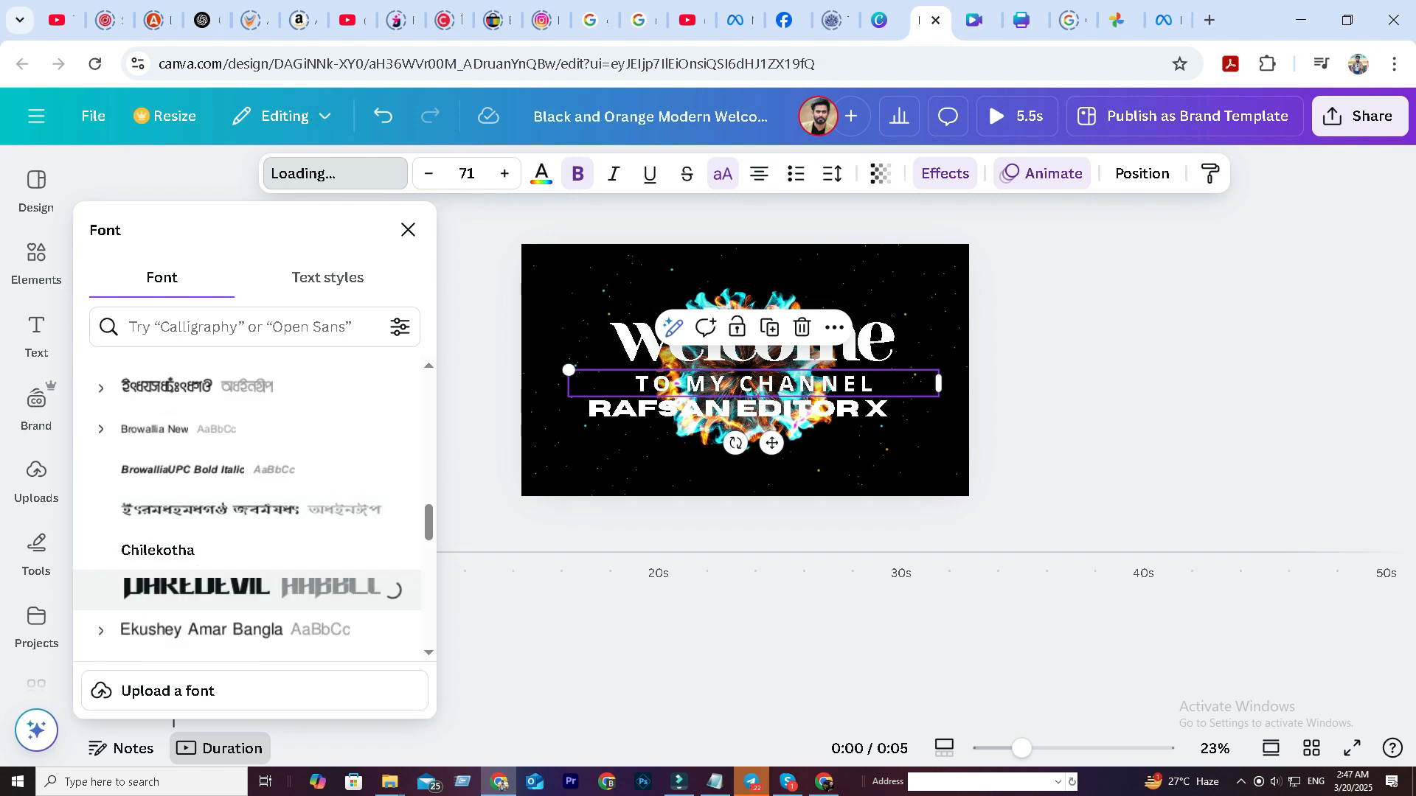
# Resize "TO MY CHANNEL" to about 57.6 to match the width of "welcome" and centre the channel name beneath it.
pyautogui.moveTo(737, 408)
pyautogui.mouseDown()
pyautogui.moveTo(737, 426)
pyautogui.moveTo(737, 393)
pyautogui.moveTo(729, 402)
pyautogui.mouseUp()
pyautogui.moveTo(560, 380); pyautogui.dragTo(629, 385)
pyautogui.moveTo(780, 395); pyautogui.dragTo(753, 427)
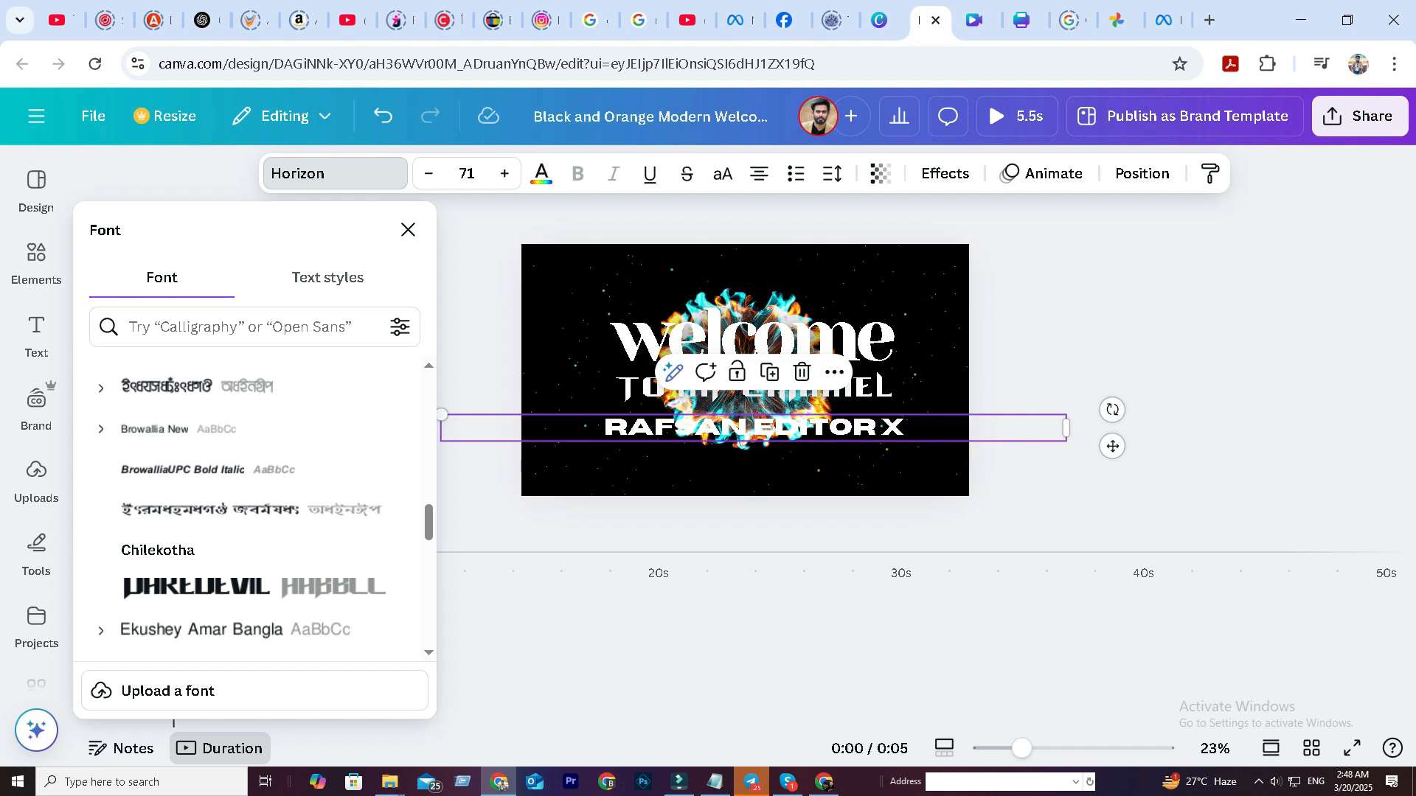
# Close the font list and play the intro in a full-screen preview.
pyautogui.press('Escape')
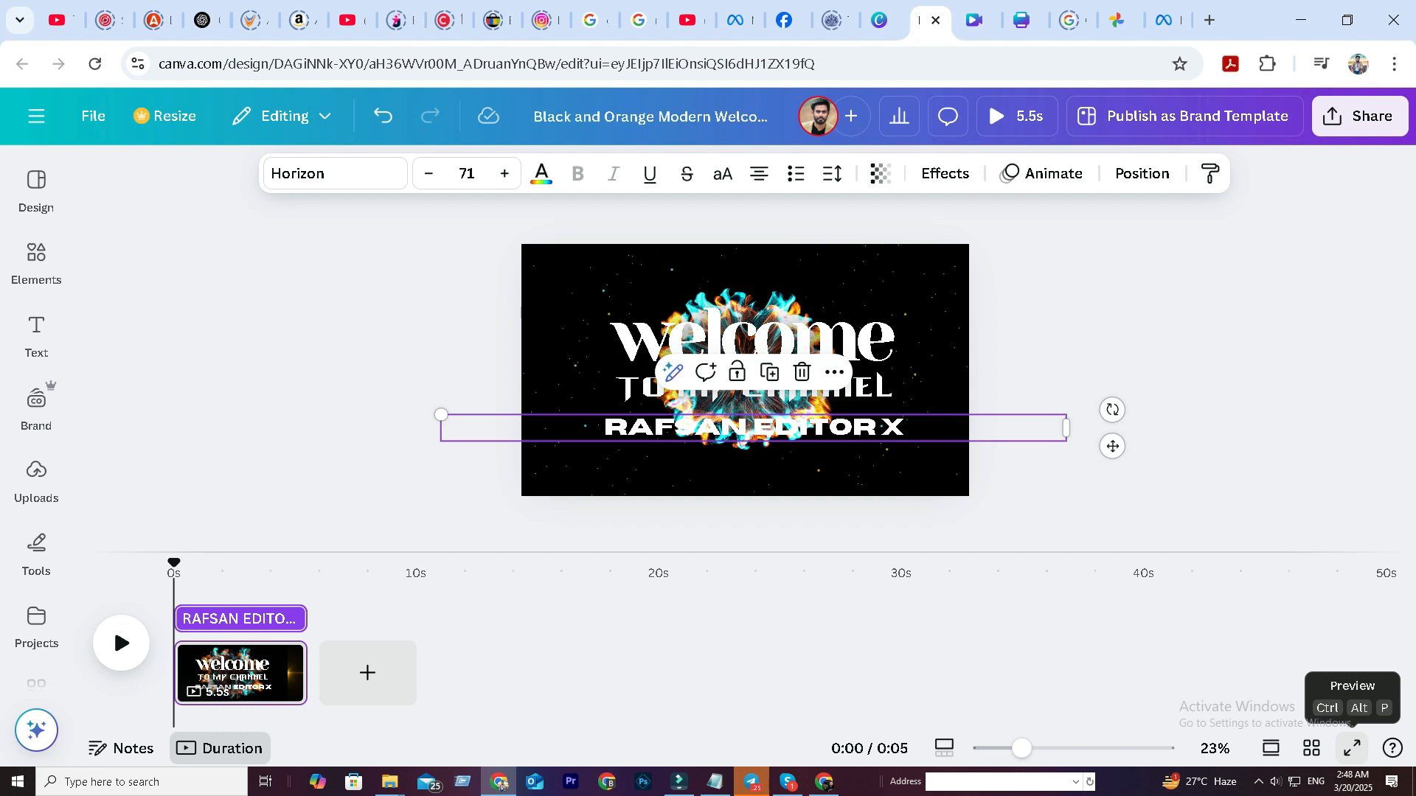
pyautogui.click(1352, 749)
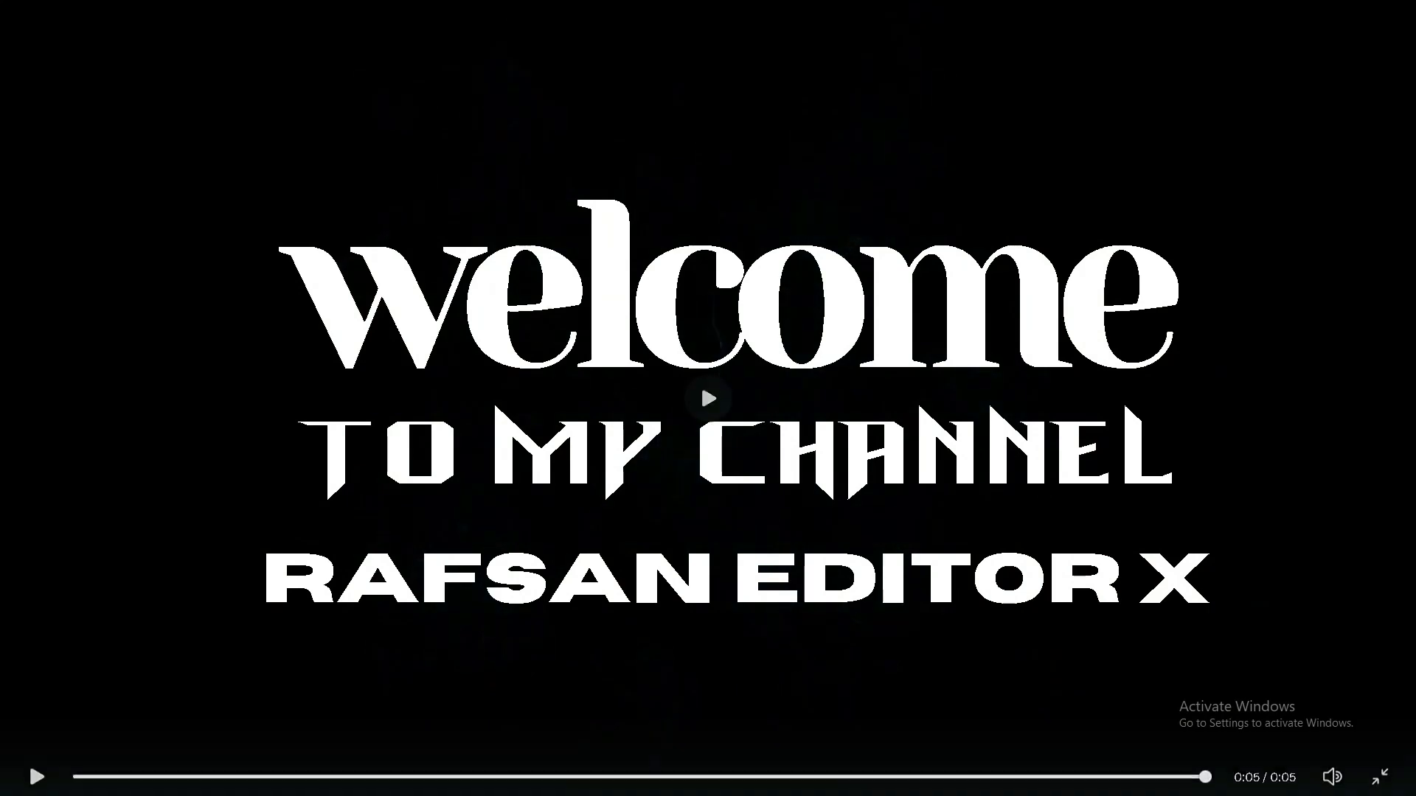
pyautogui.press('Escape')
# Review the animation type, speed, intensity and writing style settings of the "welcome" and "TO MY CHANNEL" texts.
pyautogui.click(752, 334)
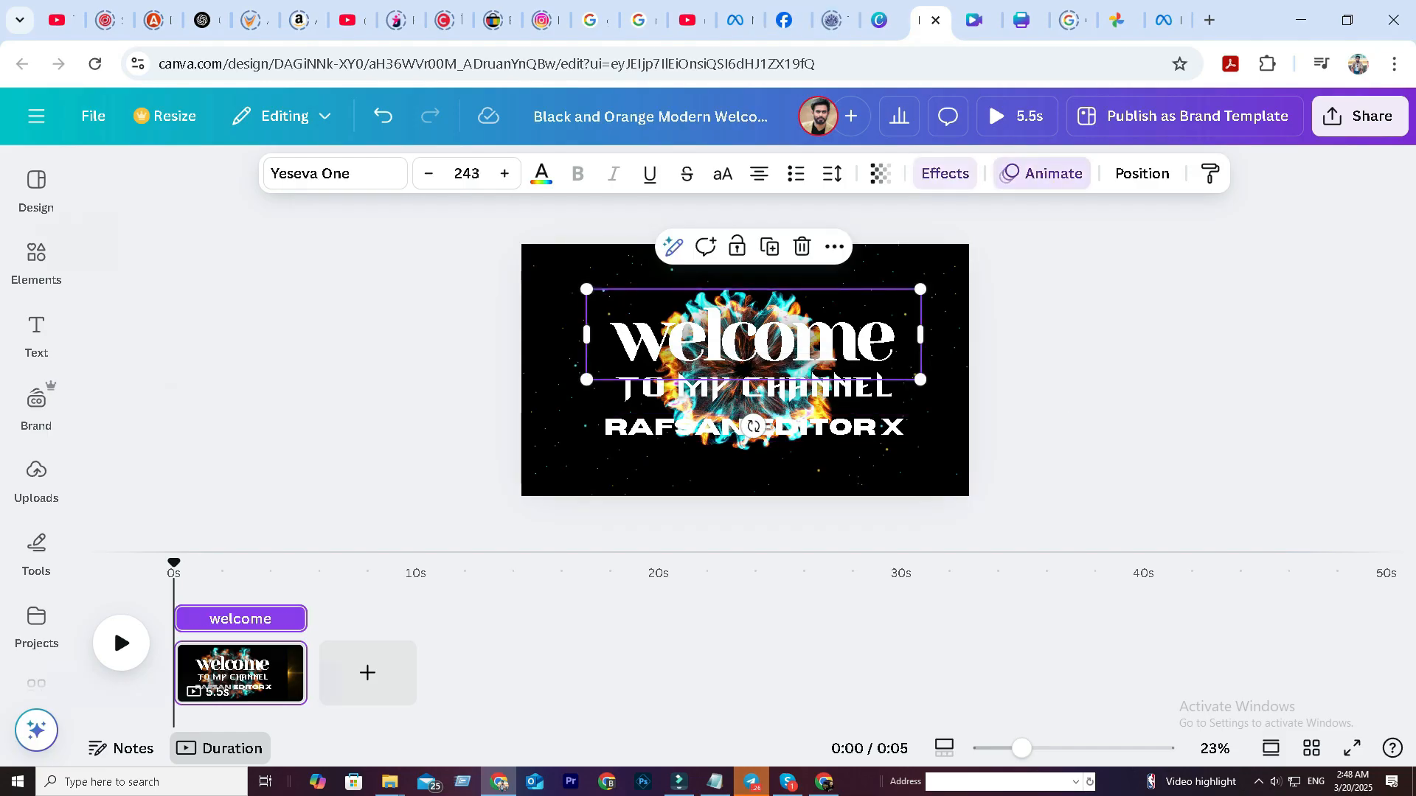
pyautogui.click(1041, 173)
pyautogui.scroll(-2, 247, 457)
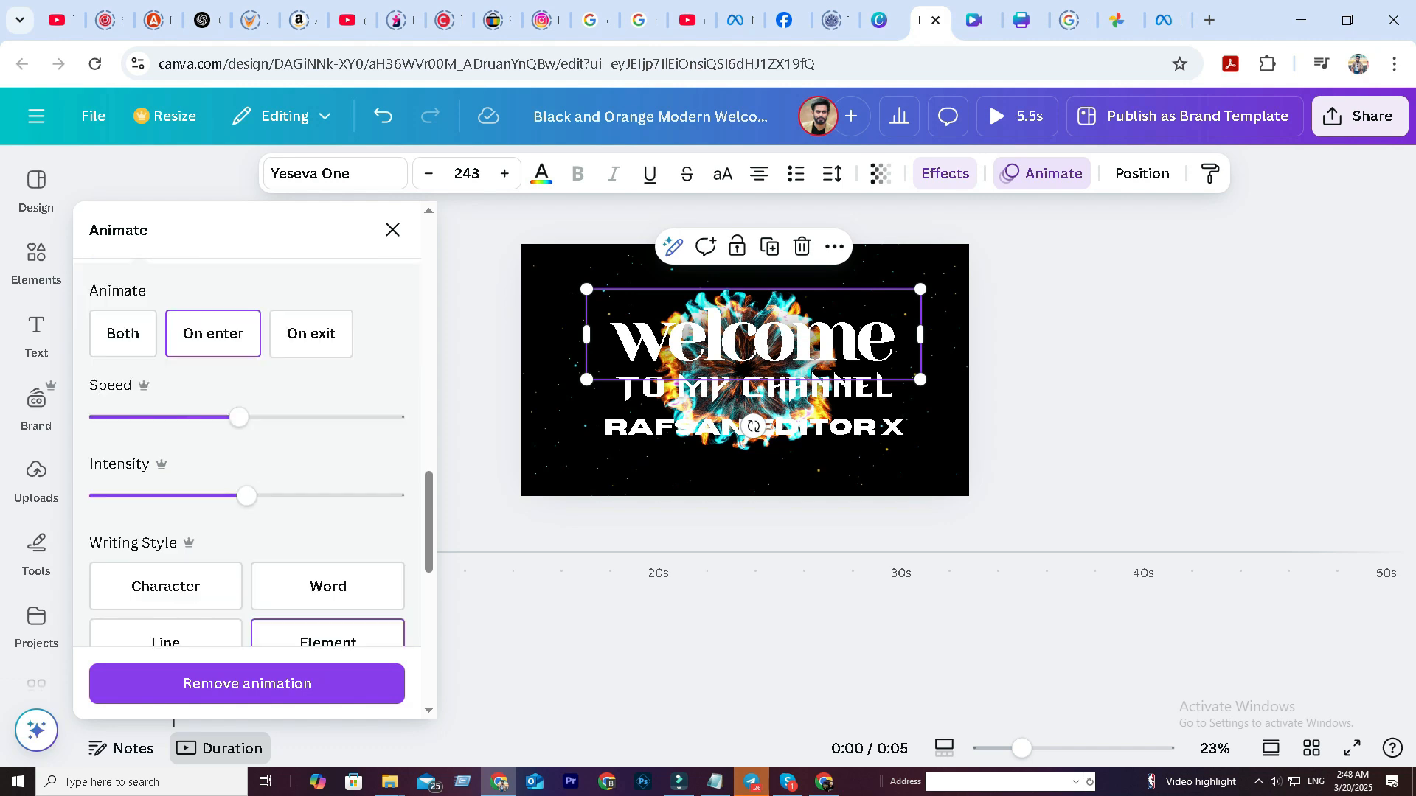
pyautogui.scroll(4, 247, 369)
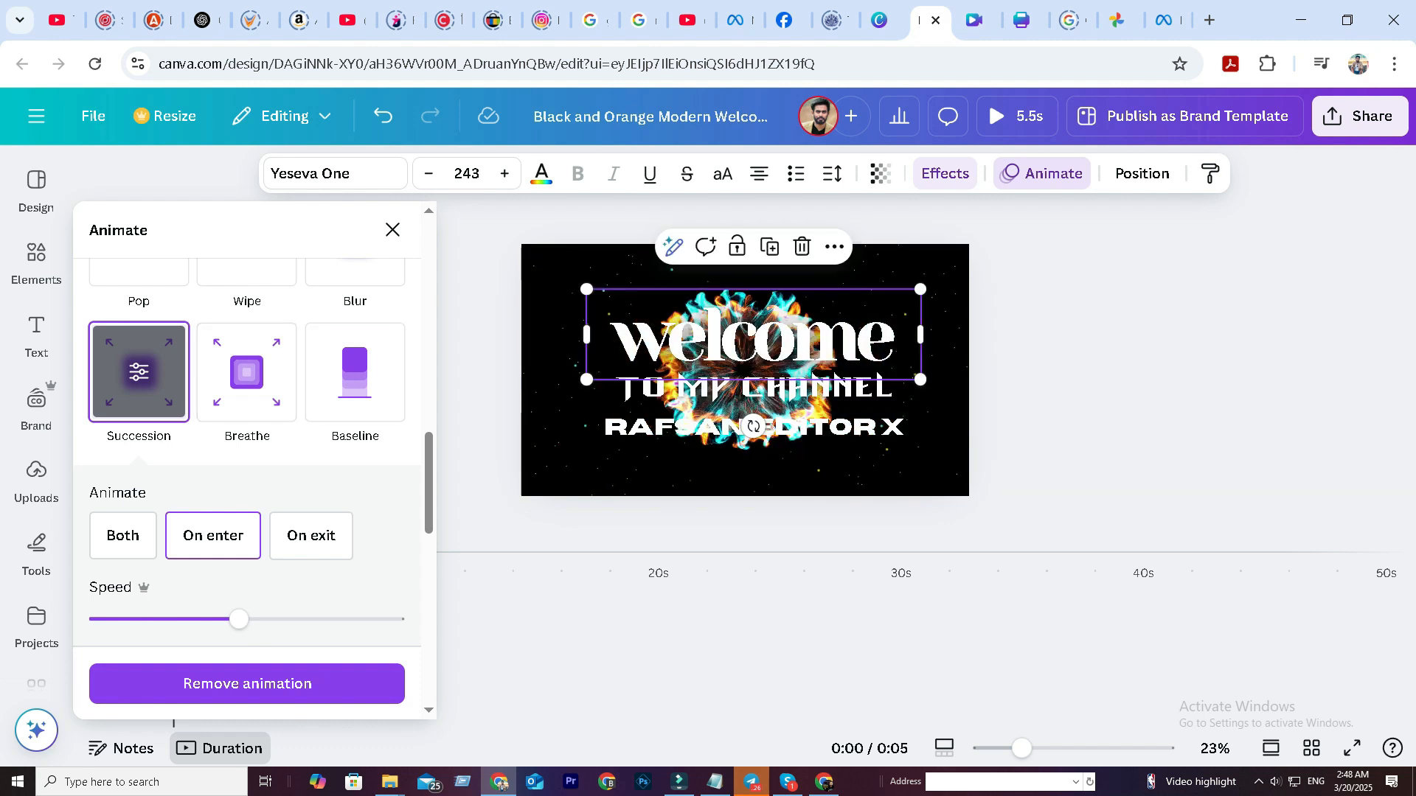
pyautogui.click(753, 390)
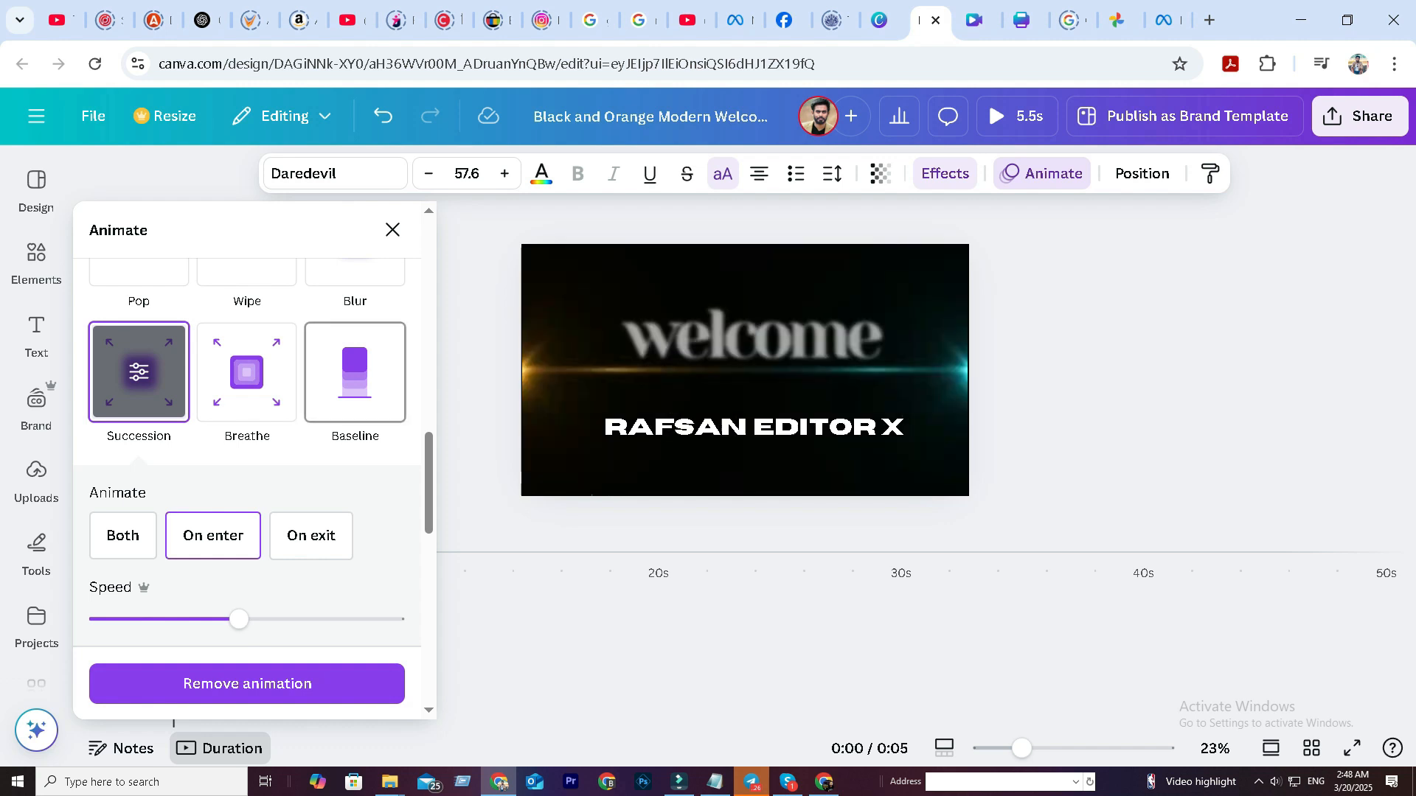
pyautogui.scroll(-2, 247, 457)
pyautogui.scroll(-5, 247, 457)
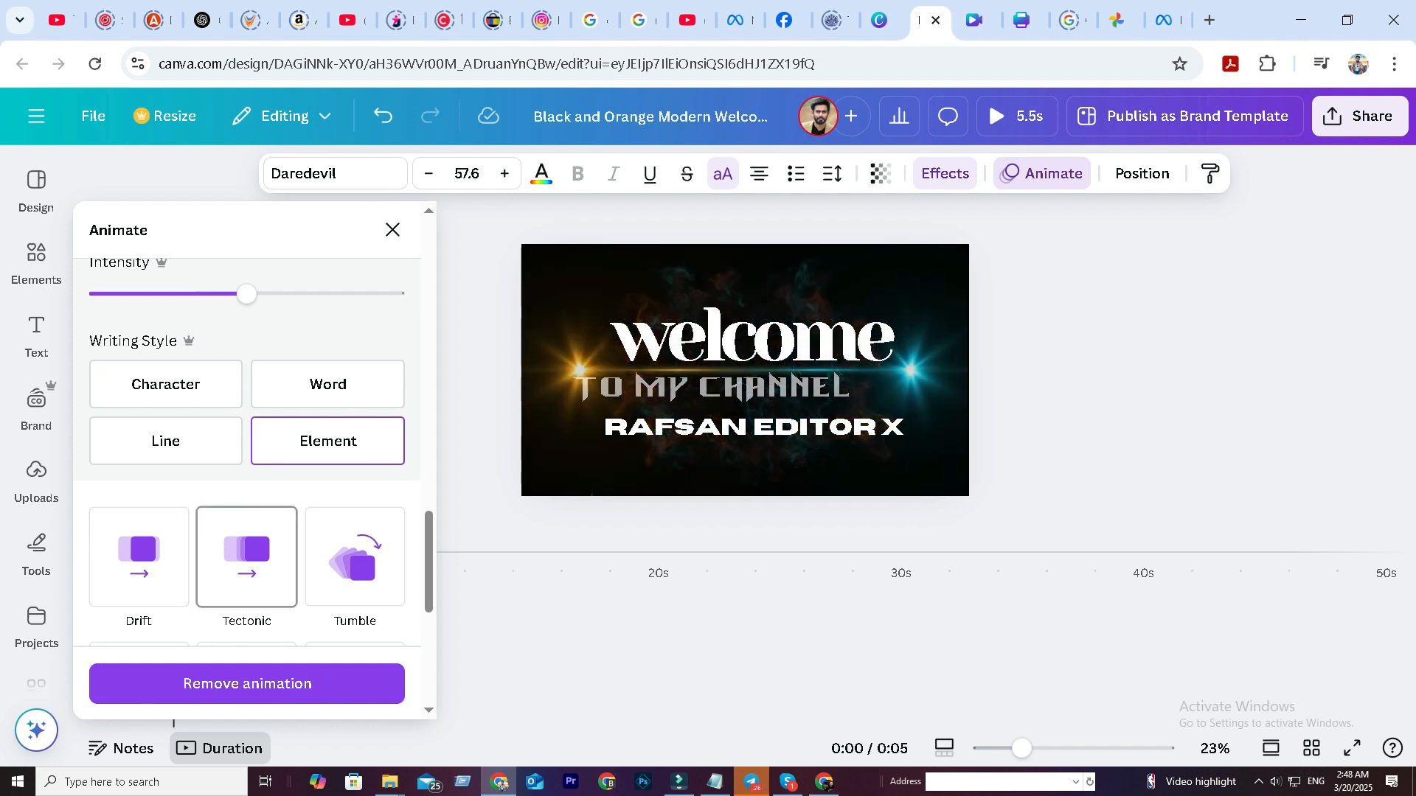
# Apply the Tectonic animation to the "TO MY CHANNEL" text and the Succession animation, on enter, to the channel name line.
pyautogui.click(247, 557)
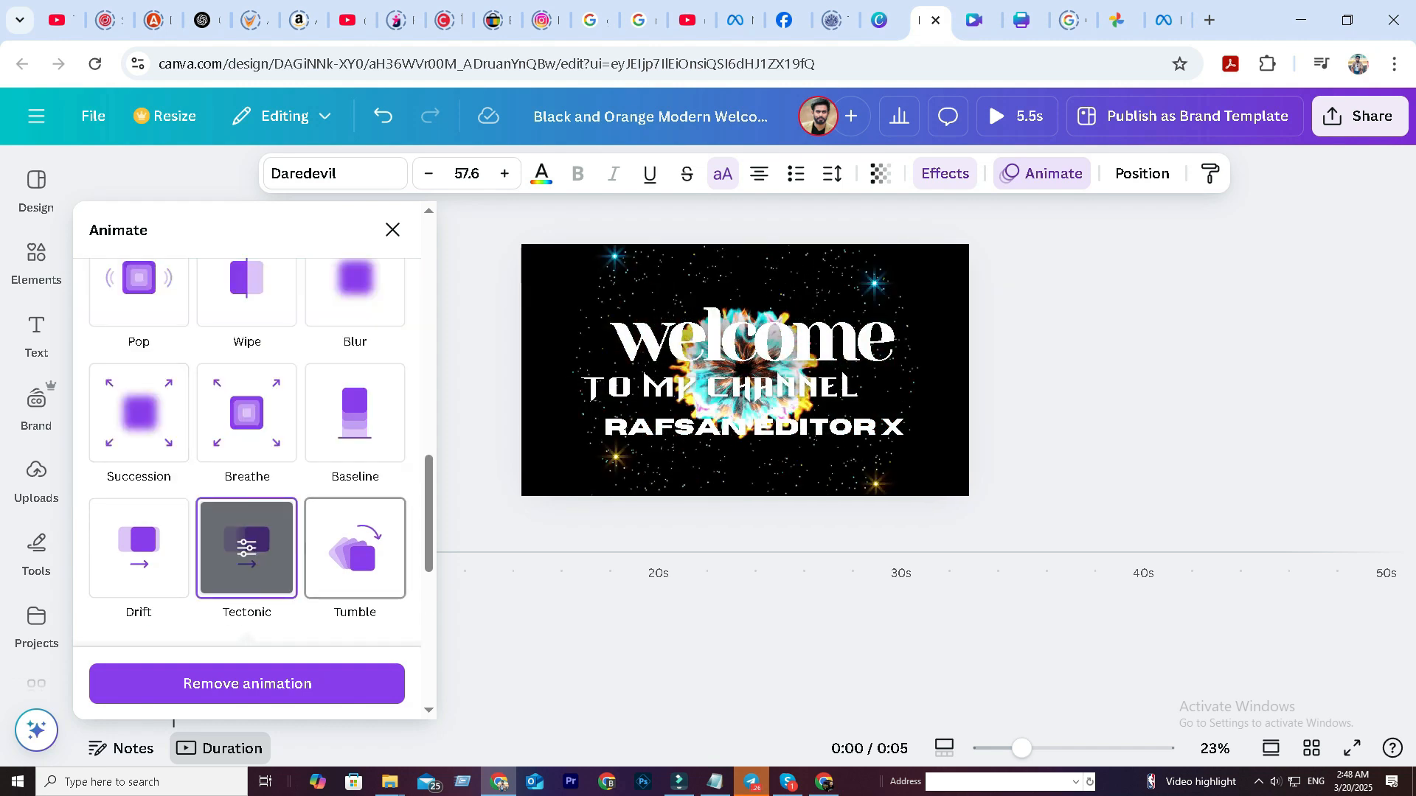
pyautogui.click(752, 427)
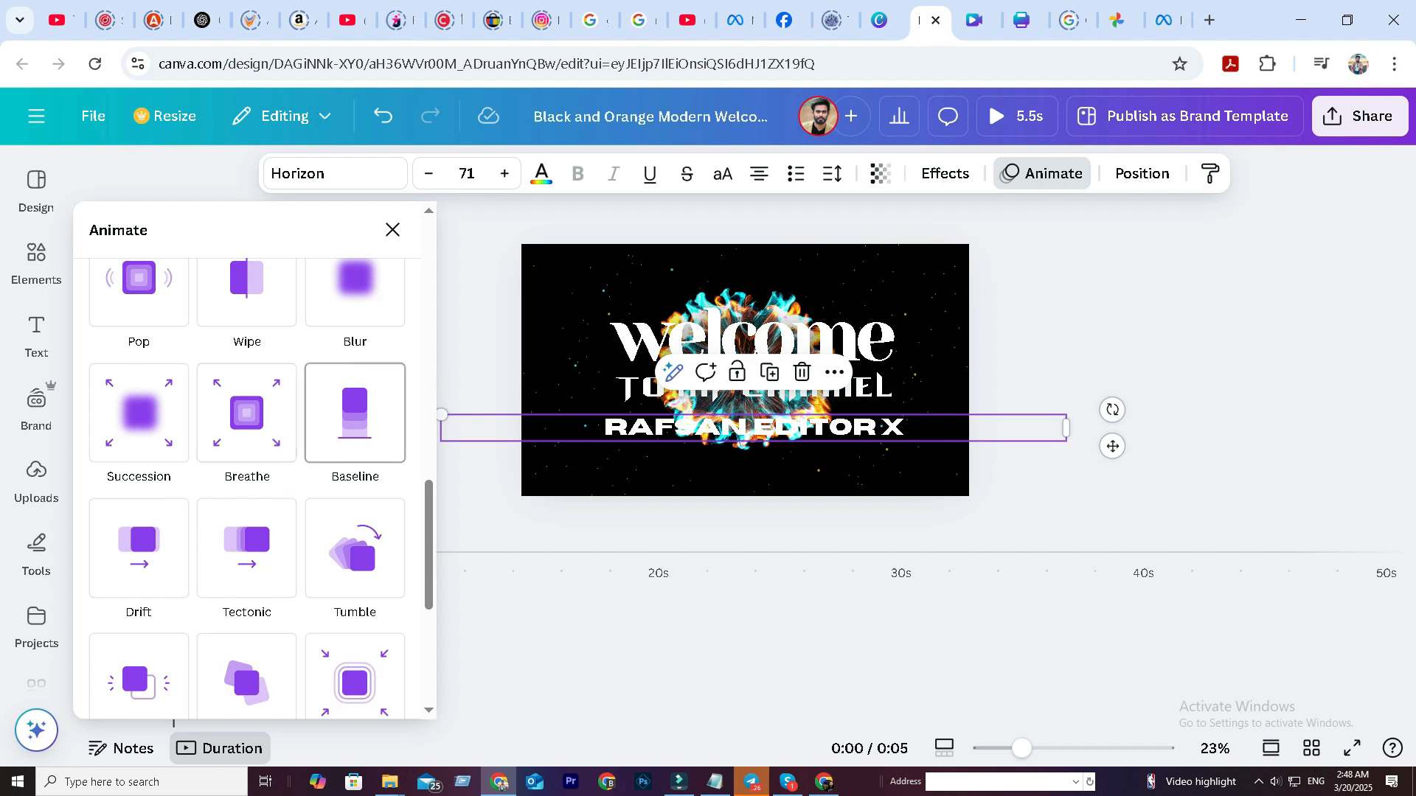
pyautogui.scroll(-1, 247, 442)
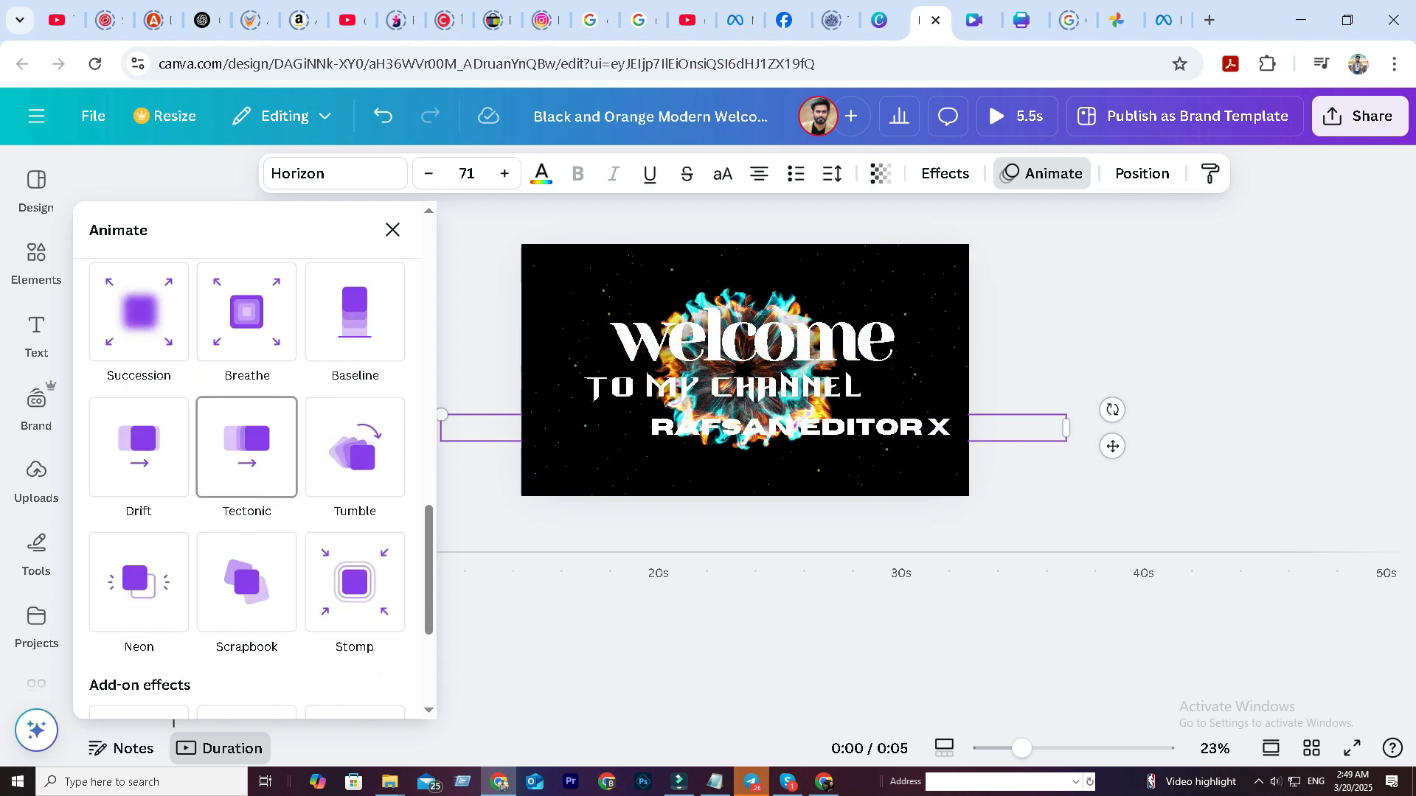
pyautogui.scroll(-1, 247, 447)
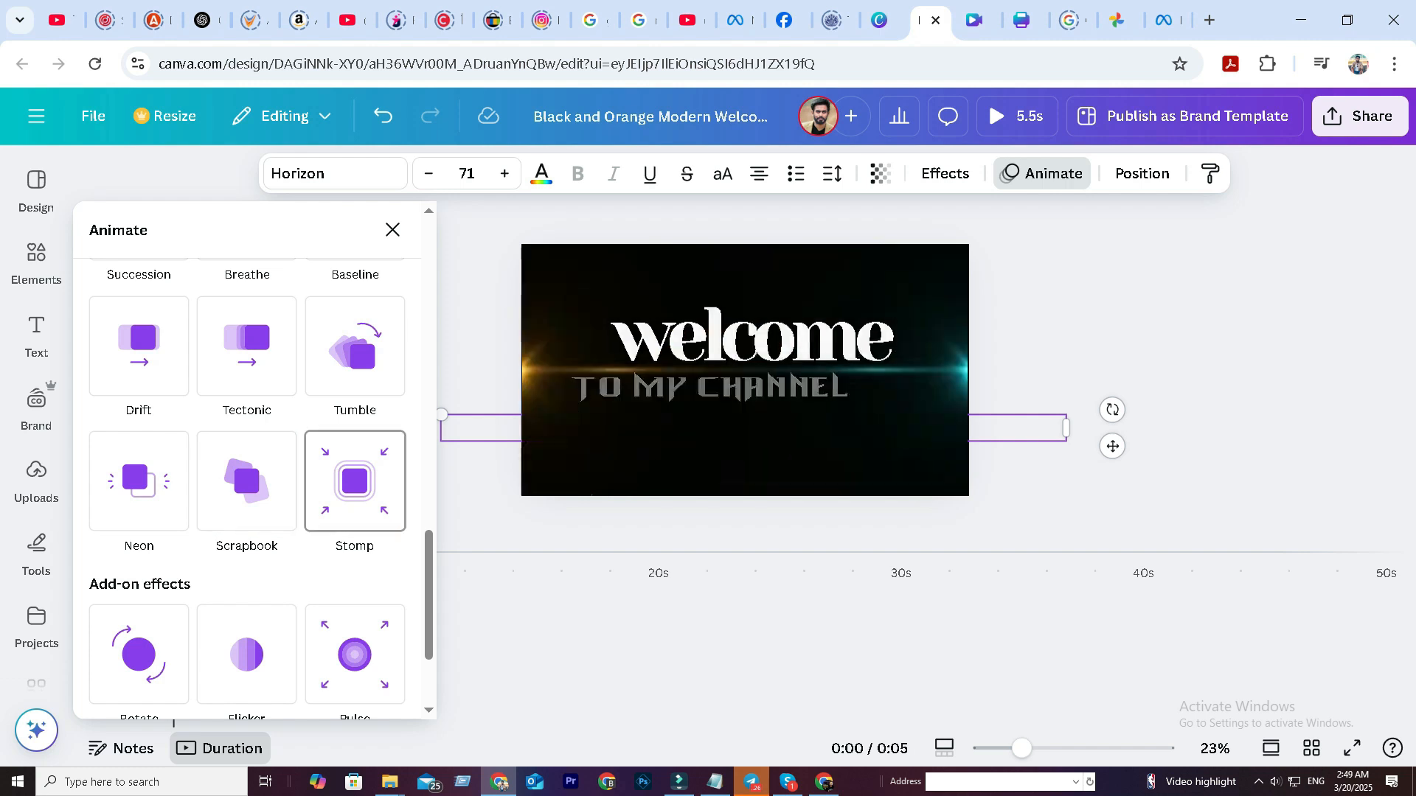
pyautogui.scroll(-1, 354, 457)
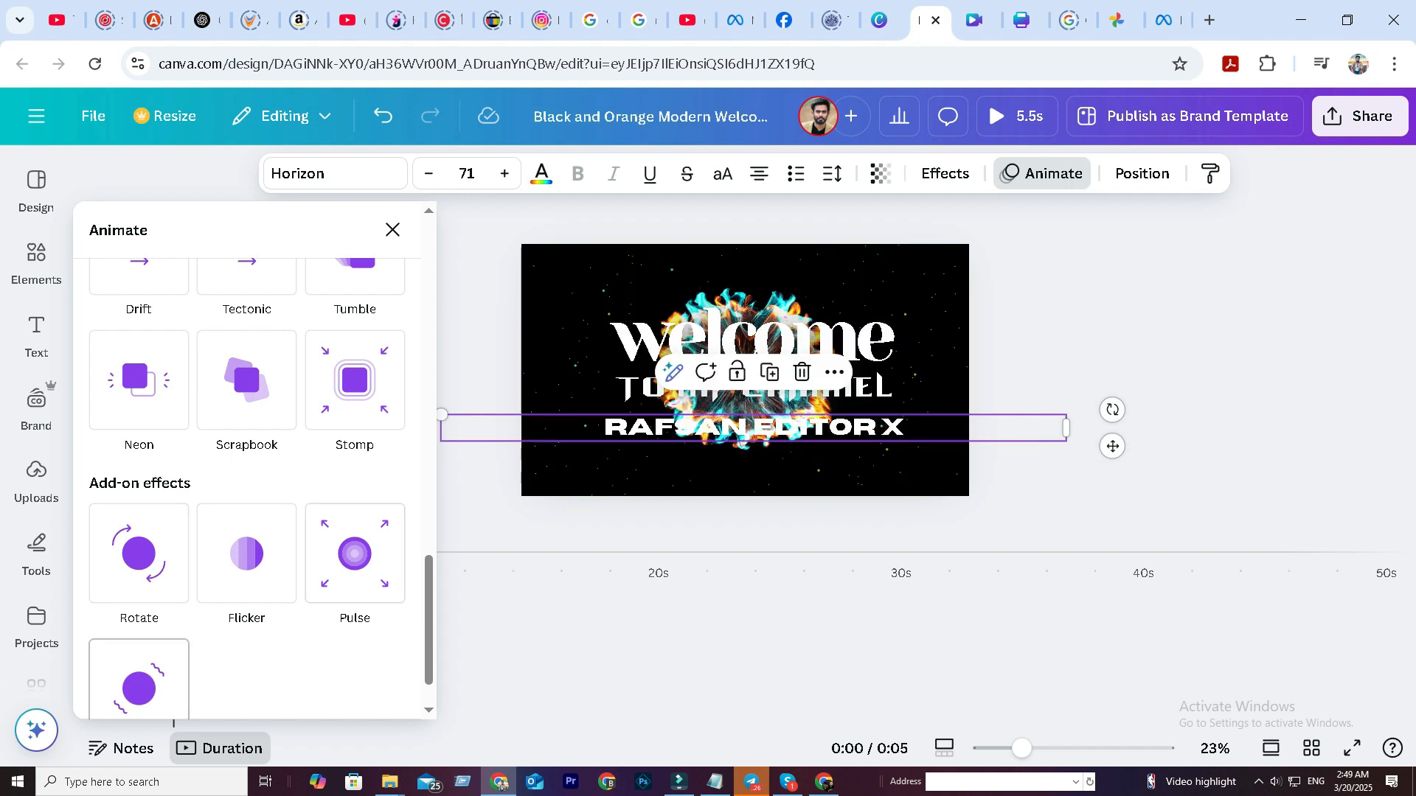
pyautogui.scroll(-1, 354, 494)
pyautogui.scroll(4, 247, 486)
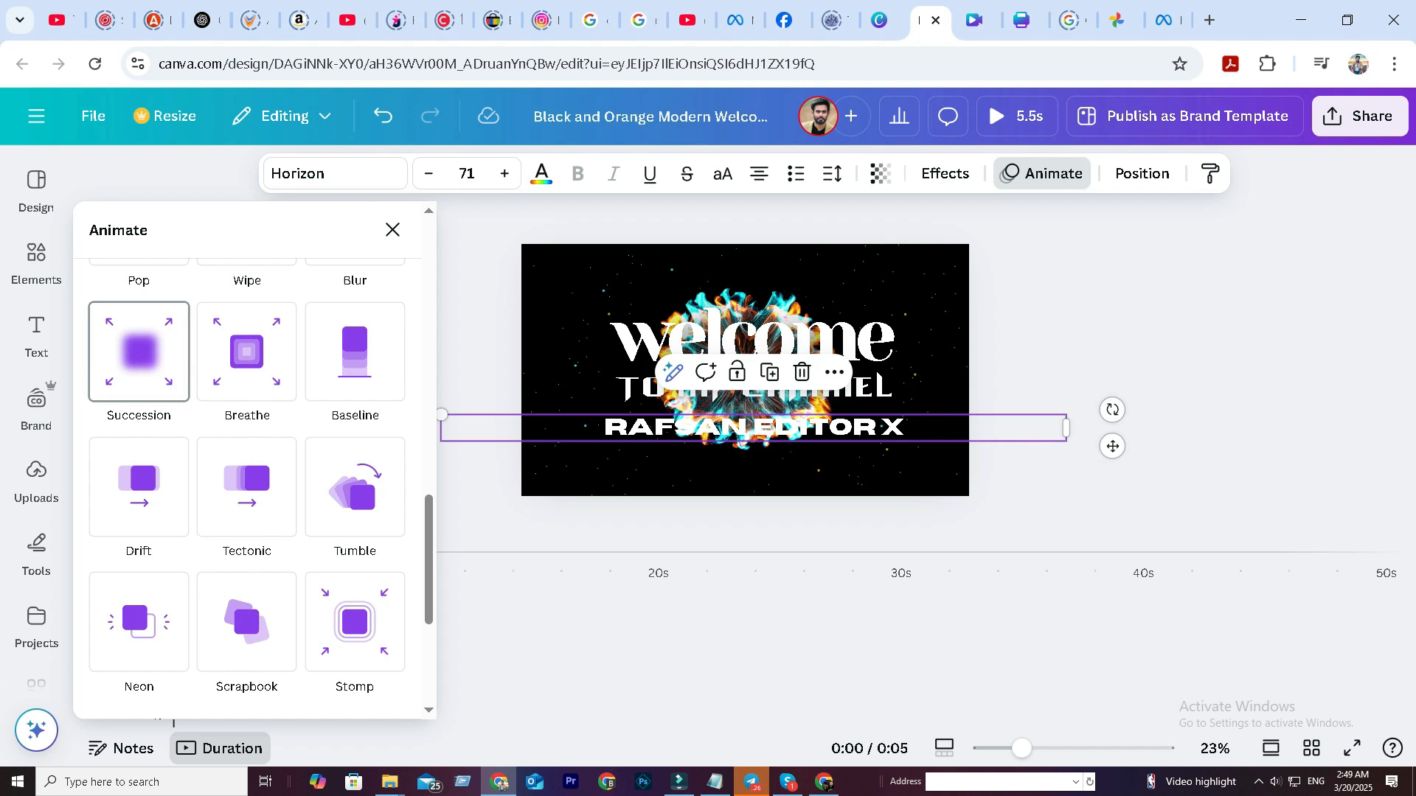
pyautogui.click(139, 351)
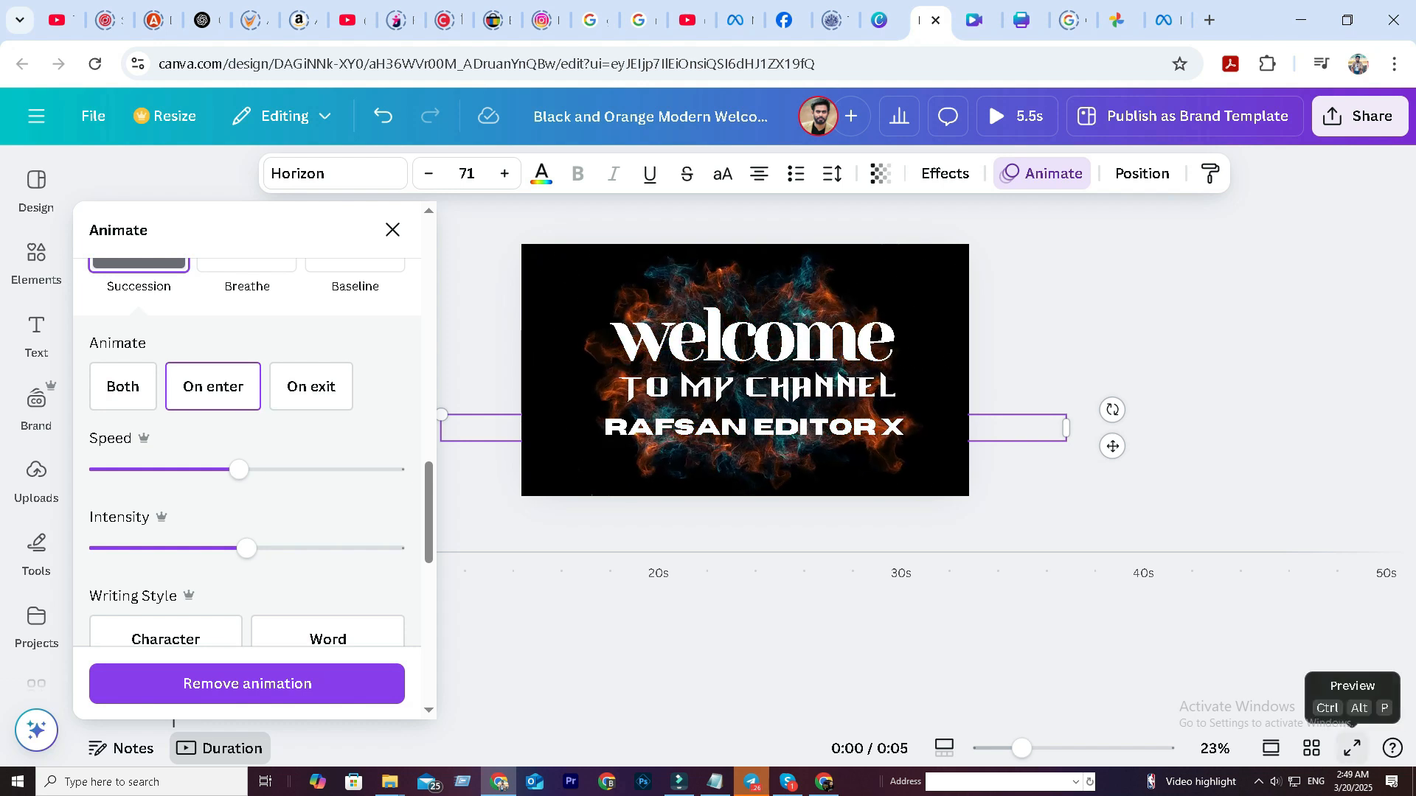
# Play the intro with its new text animations in a full-screen preview and return to the editor.
pyautogui.click(1351, 748)
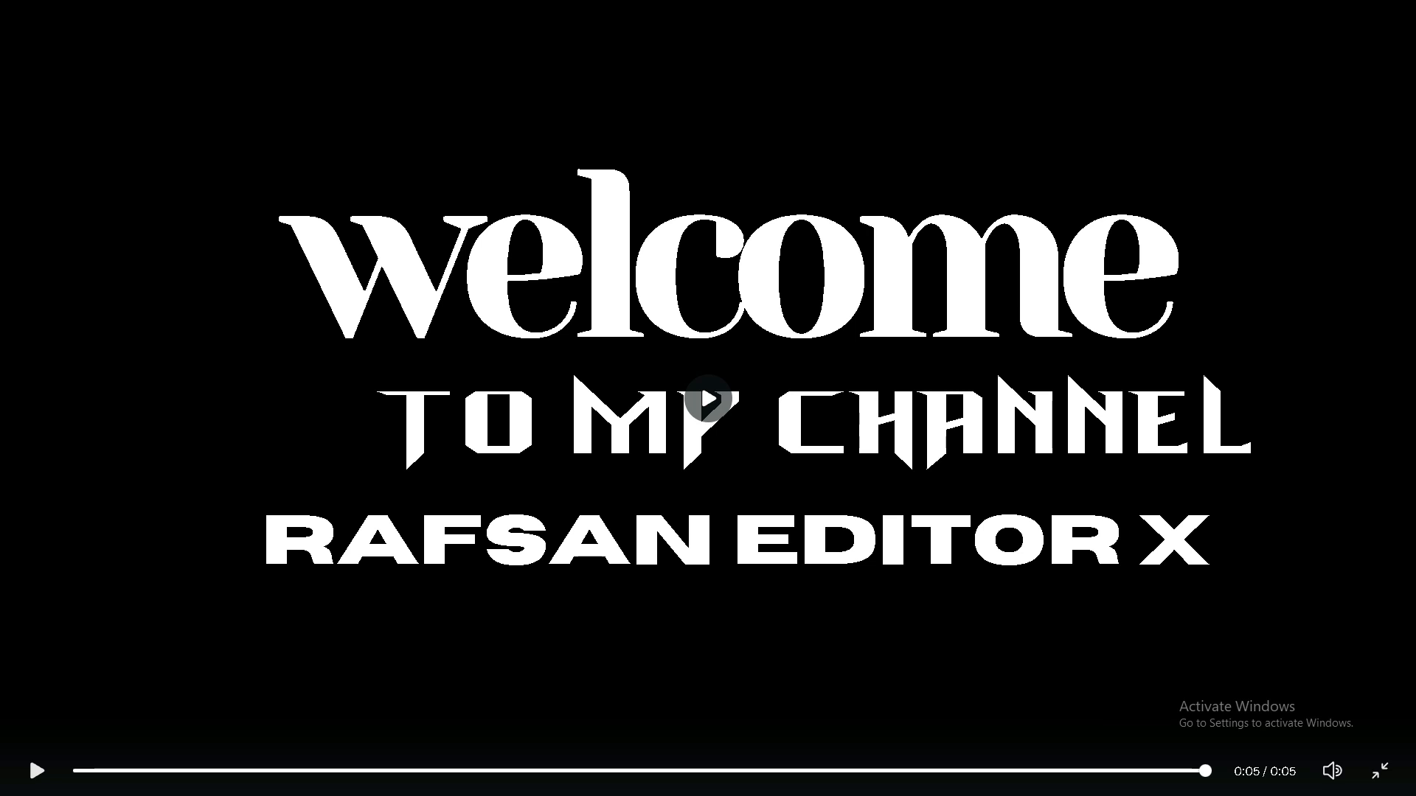
pyautogui.press('Escape')
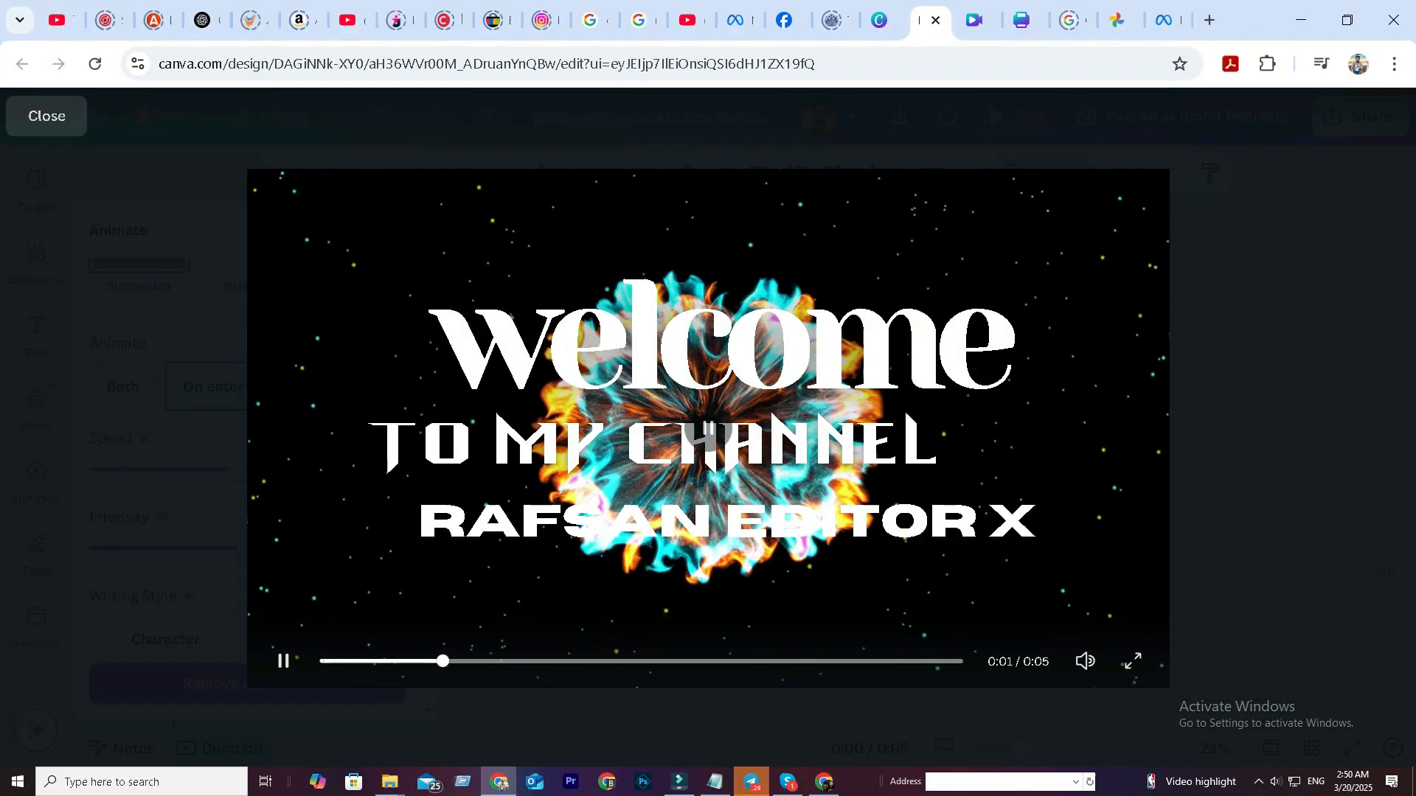
pyautogui.press('Escape')
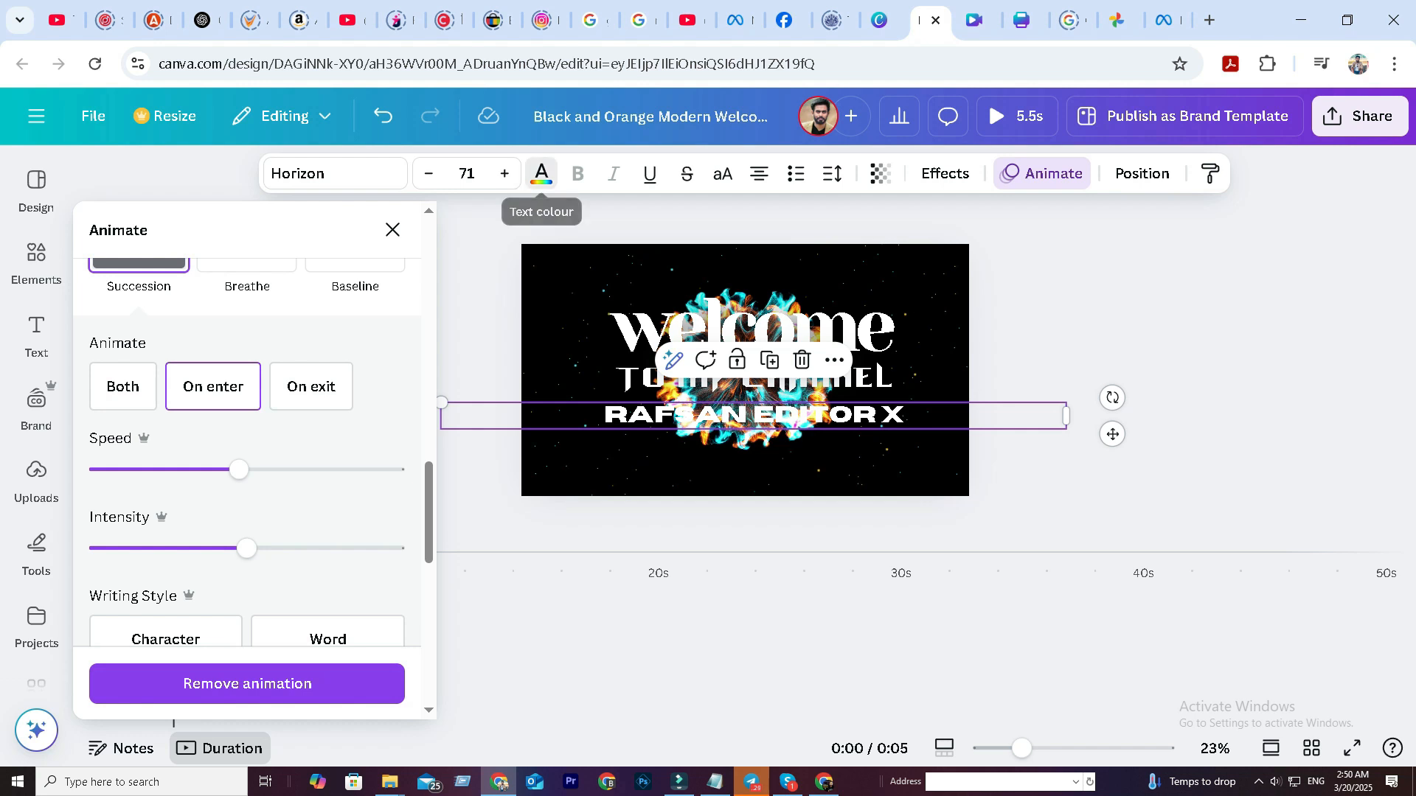
# Set the channel name's text colour to the custom red #DD0000.
pyautogui.click(541, 174)
pyautogui.click(112, 382)
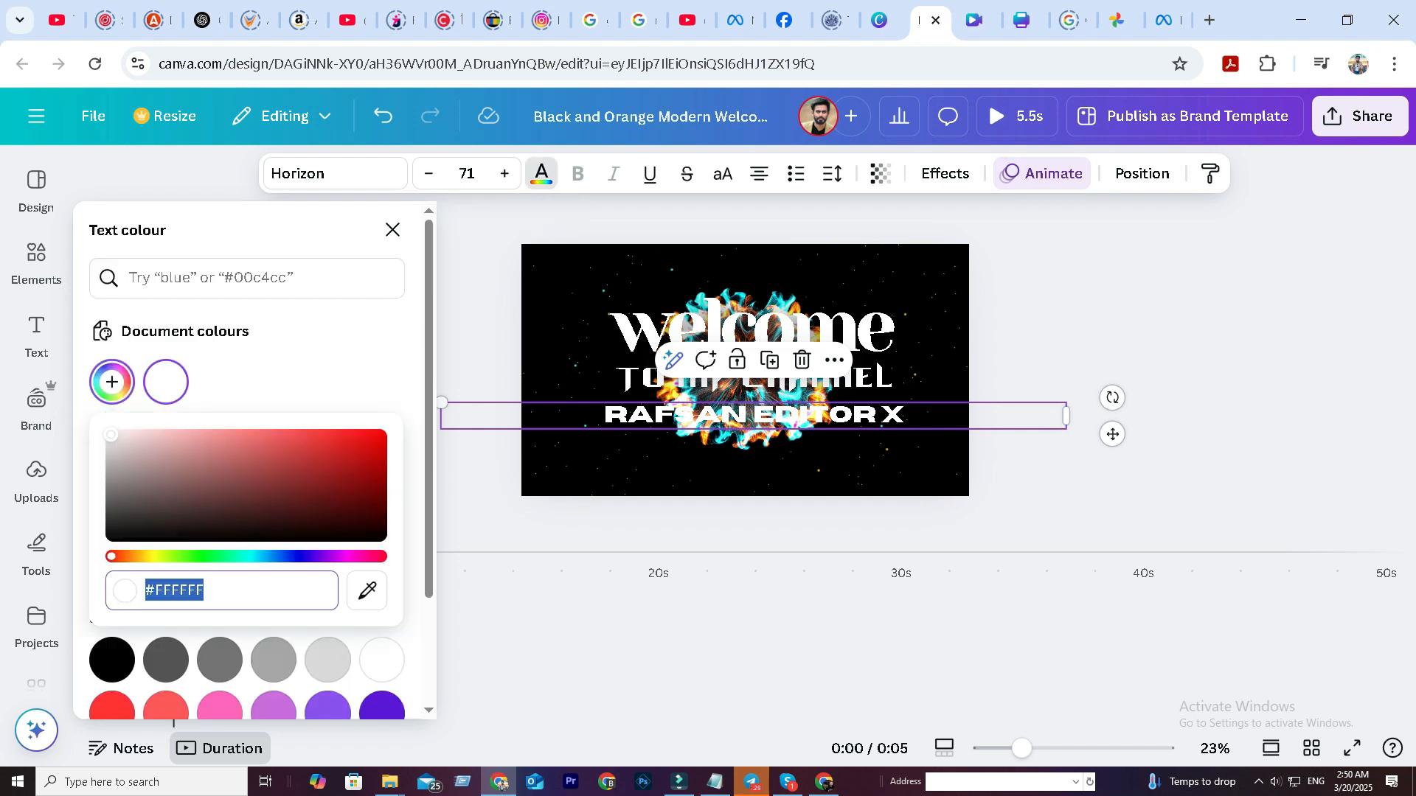
pyautogui.moveTo(111, 435); pyautogui.dragTo(381, 445)
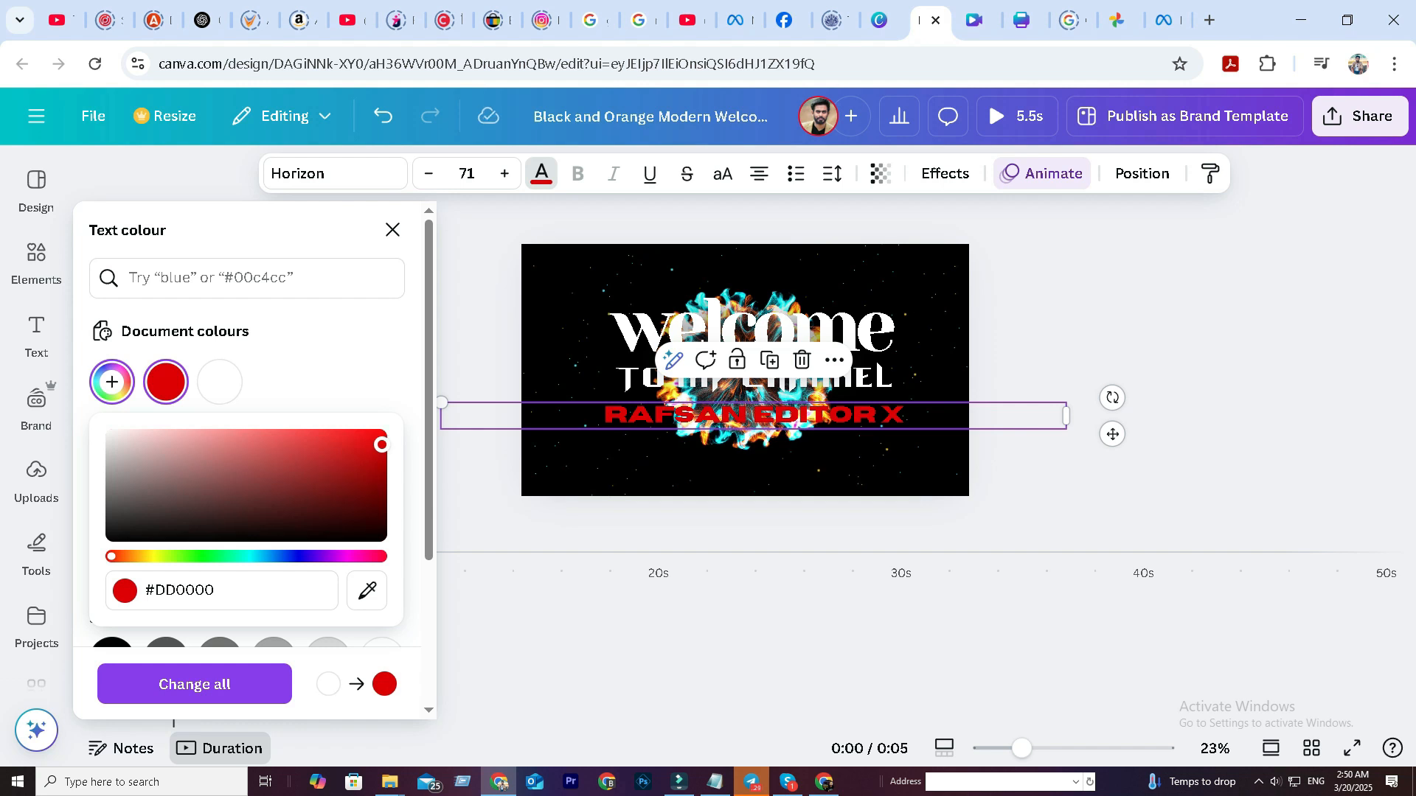
# Move the channel name down near the page's lower edge and shift "TO MY CHANNEL" and "welcome" slightly down above it.
pyautogui.moveTo(752, 415); pyautogui.dragTo(752, 457)
pyautogui.click(914, 295)
pyautogui.press('Escape')
pyautogui.click(745, 369)
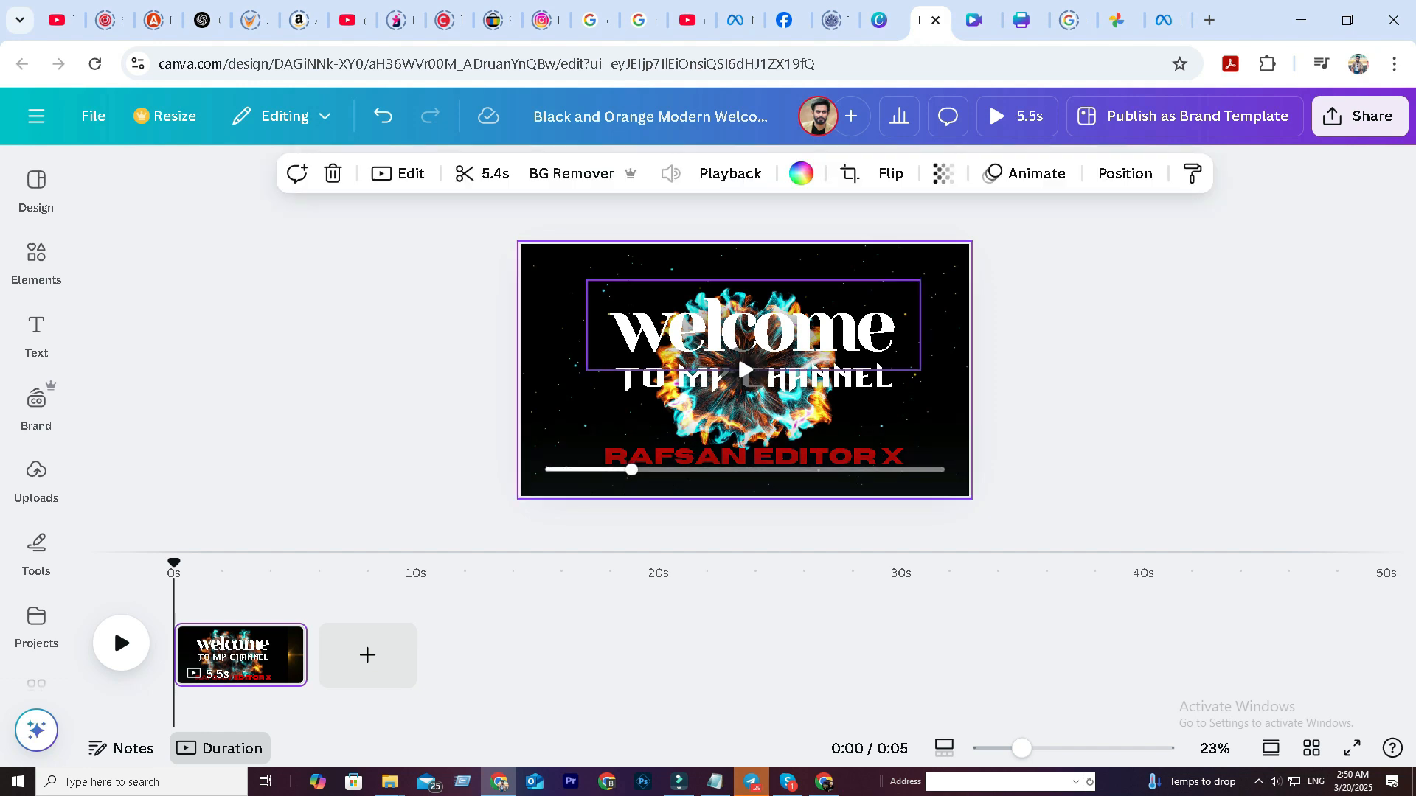
pyautogui.moveTo(752, 379); pyautogui.dragTo(752, 397)
pyautogui.moveTo(752, 324); pyautogui.dragTo(752, 337)
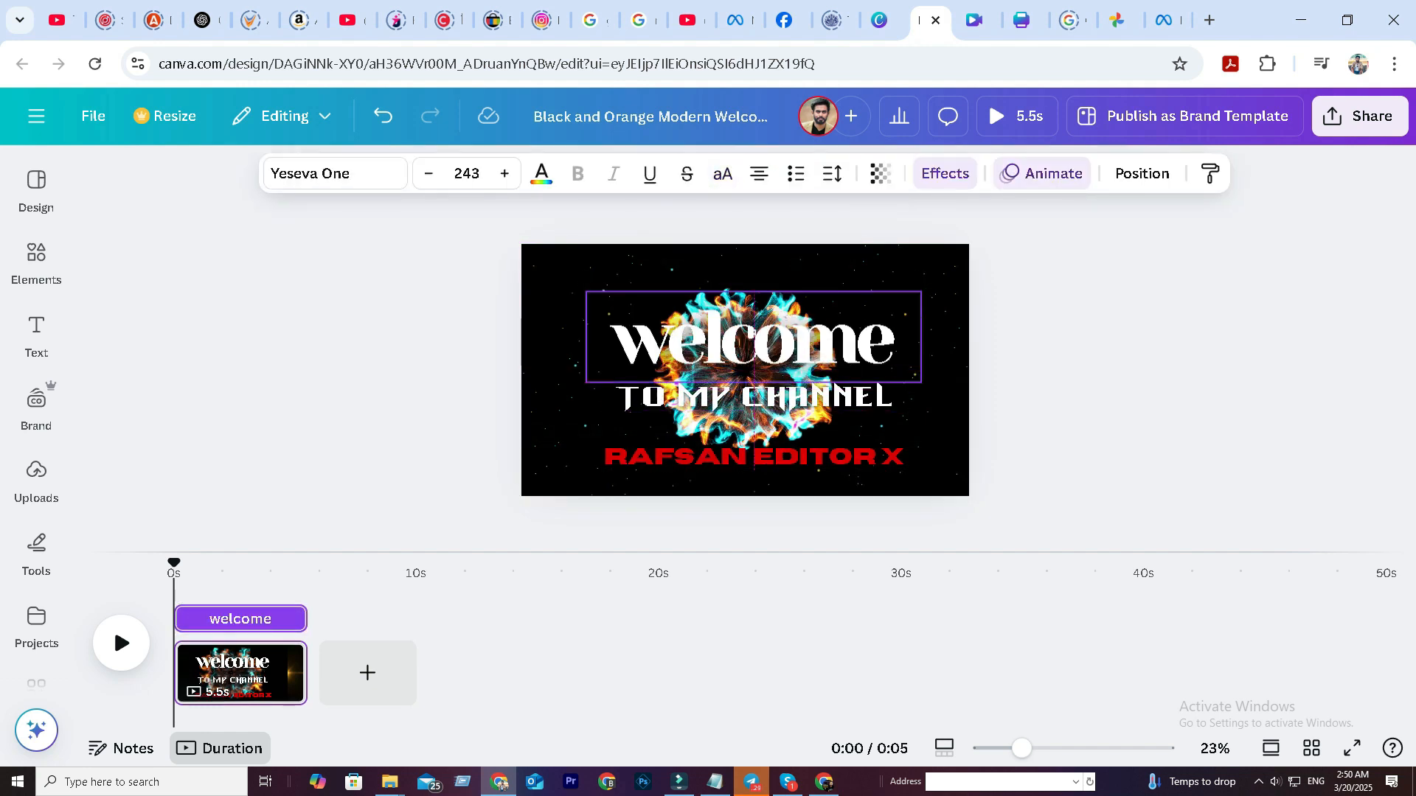
# Enlarge "welcome" to about 70% of the page width, centred above "TO MY CHANNEL", and play the intro in a full-screen preview.
pyautogui.moveTo(587, 292); pyautogui.dragTo(544, 278)
pyautogui.moveTo(737, 328); pyautogui.dragTo(754, 335)
pyautogui.click(754, 398)
pyautogui.moveTo(754, 398); pyautogui.dragTo(753, 398)
pyautogui.click(1352, 747)
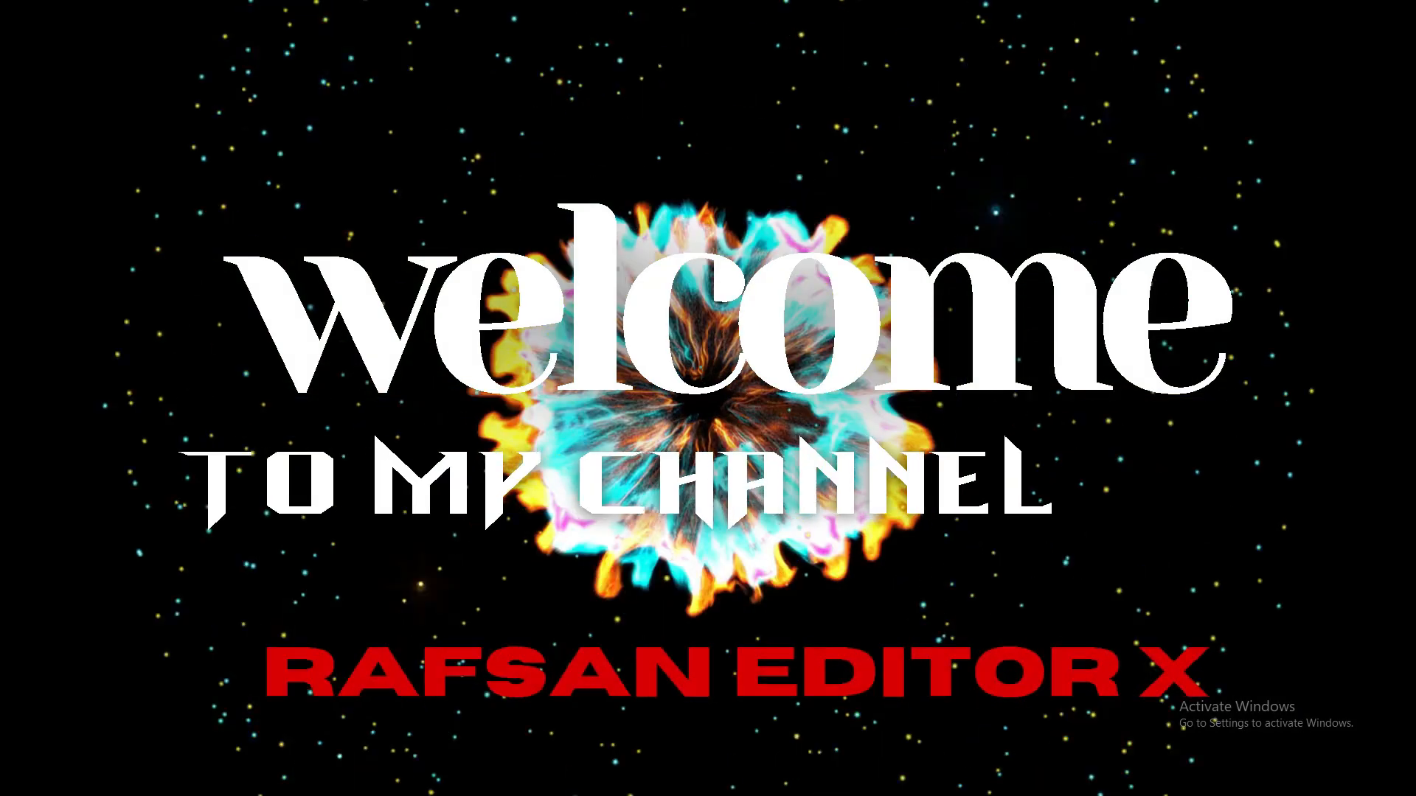